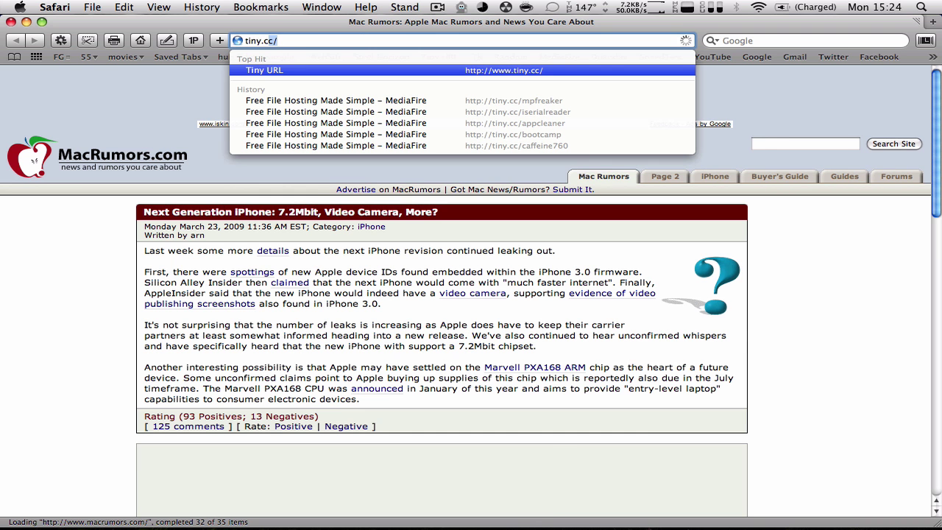
Open the shared MPFreaker folder at tiny.cc/mpfreaker.
type("c/mpfreaker")
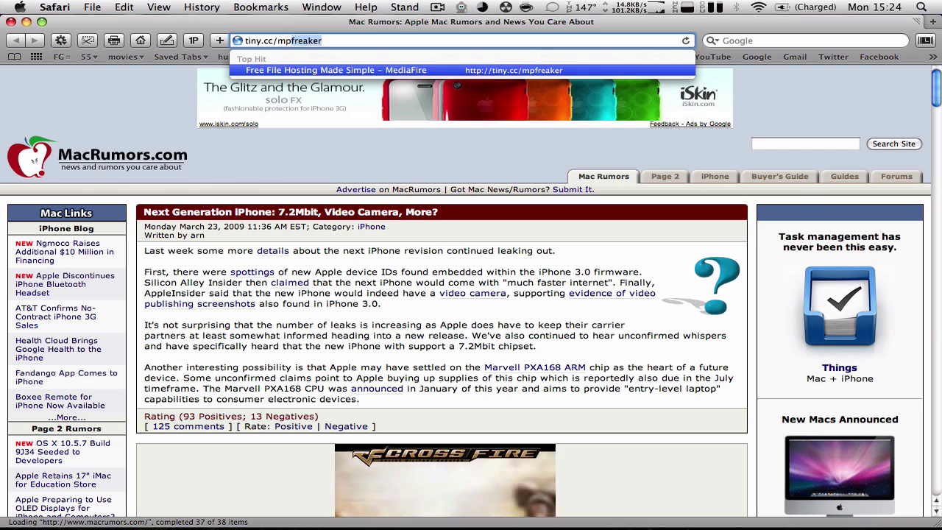
key("Return")
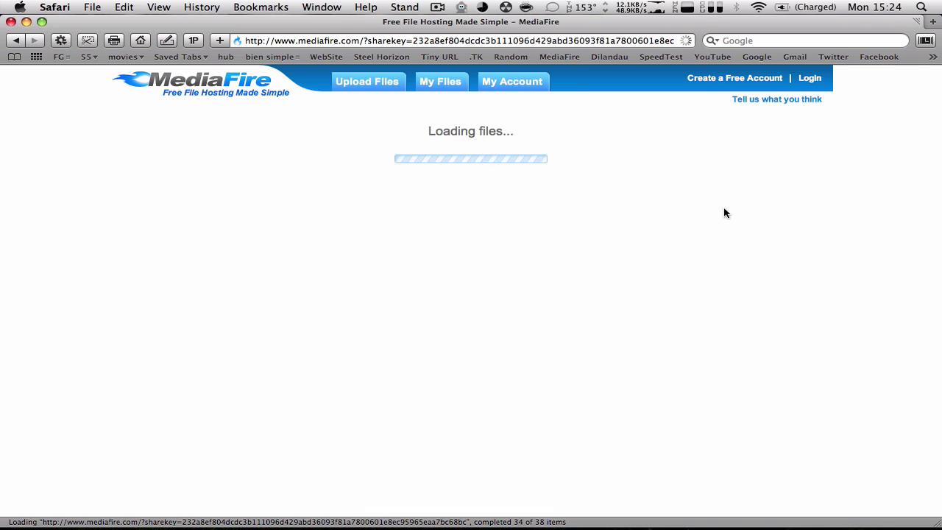
key("F9")
left_click(829, 442)
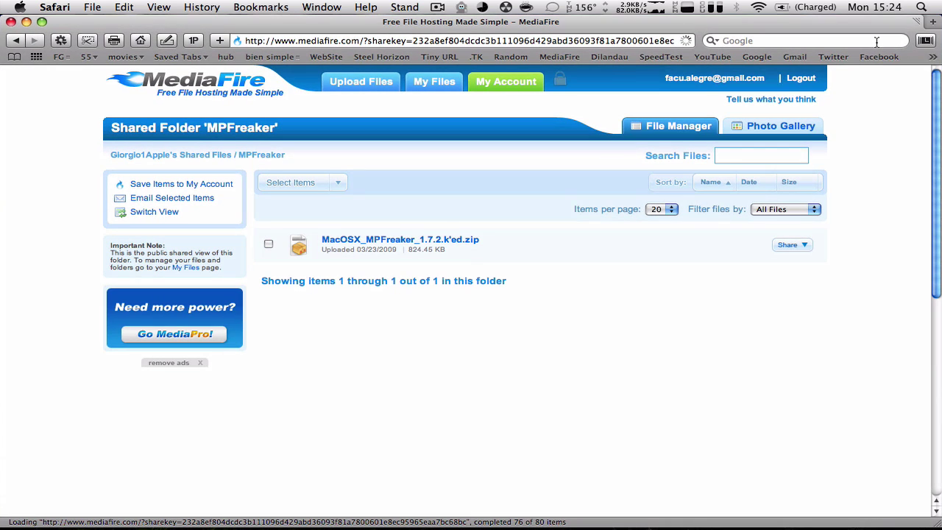
Search the computer for mpfreaker with Spotlight, and dismiss the search.
key("super+space")
type("mp")
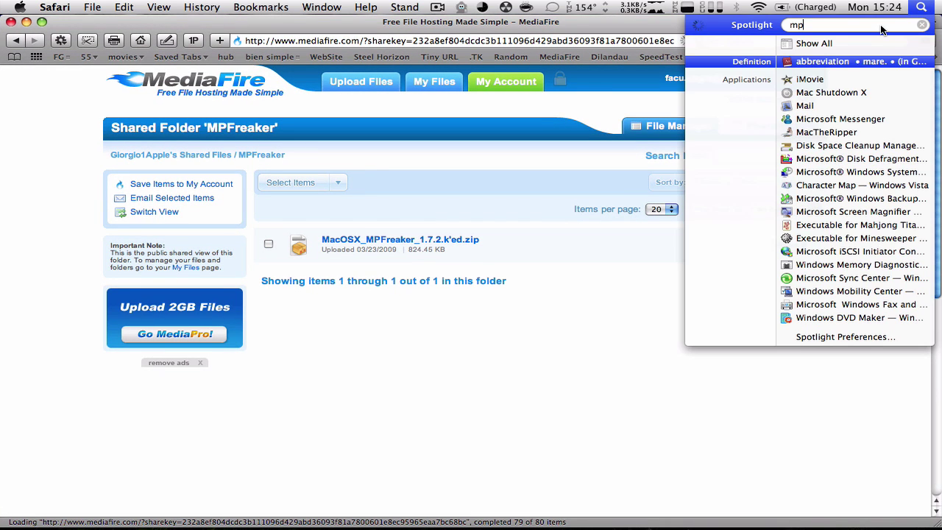
type("freak")
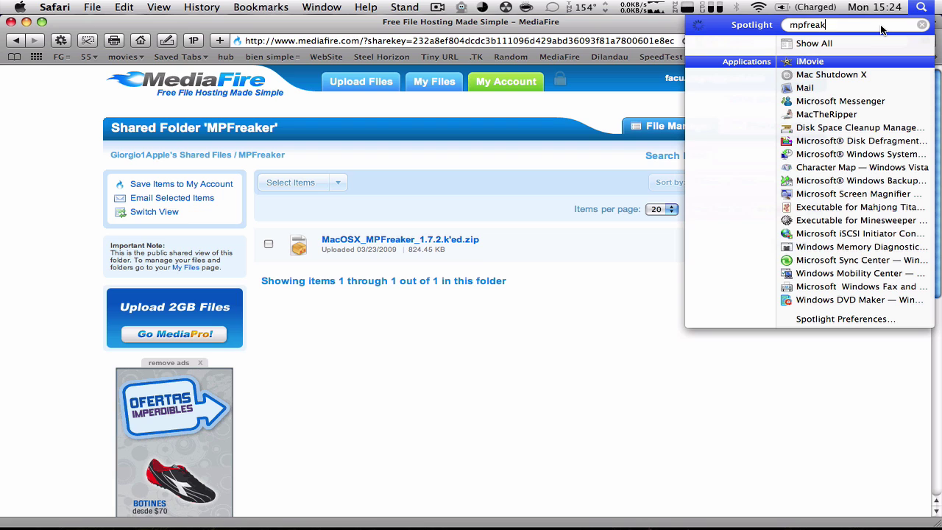
type("er")
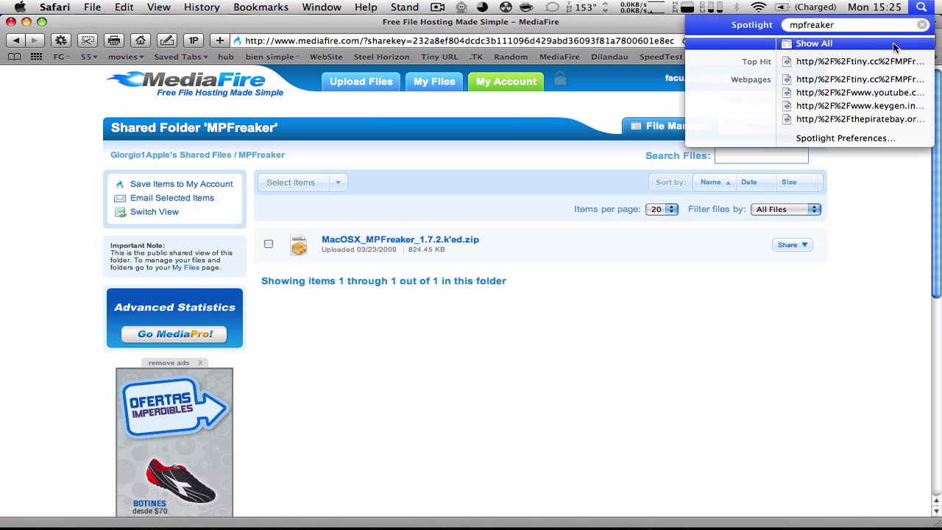
left_click(923, 24)
left_click(927, 12)
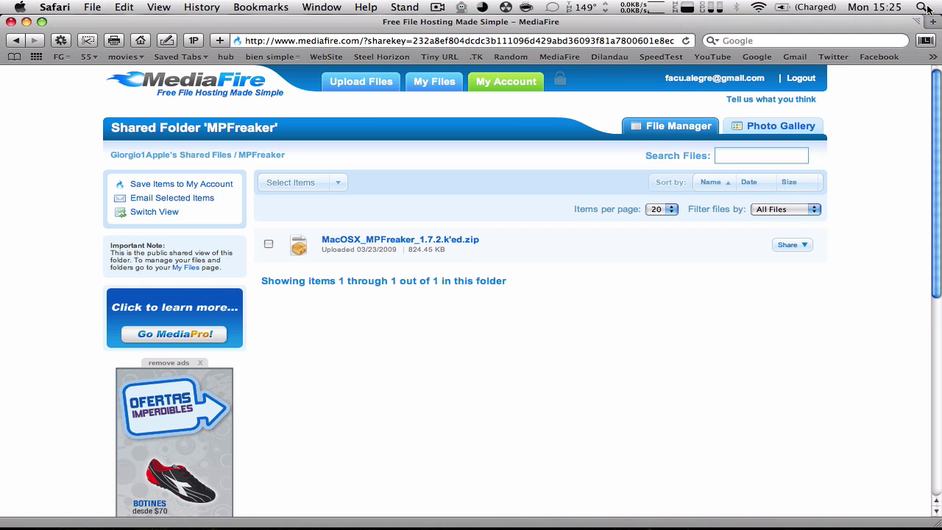
Download MacOSX_MPFreaker_1.7.2.k'ed.zip from its own page in a new tab, and close both MediaFire pages.
left_click(406, 240, "super")
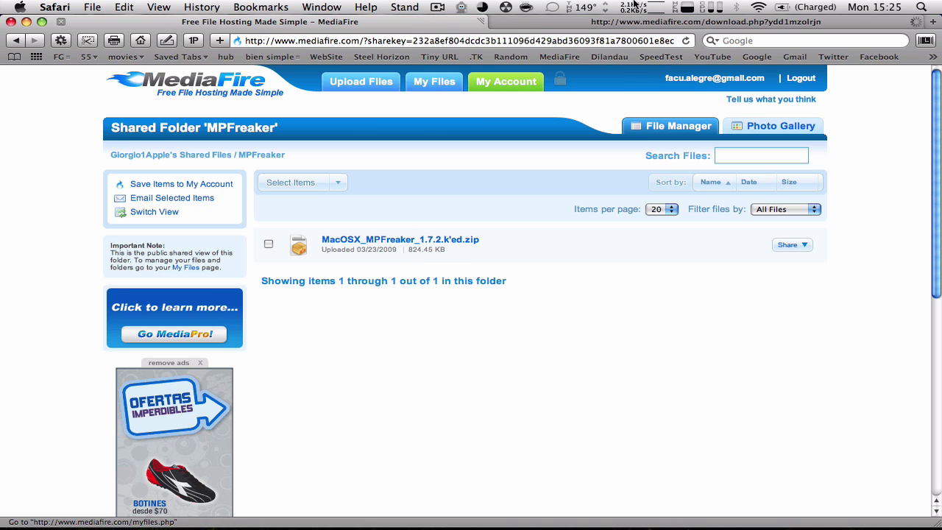
left_click(609, 21)
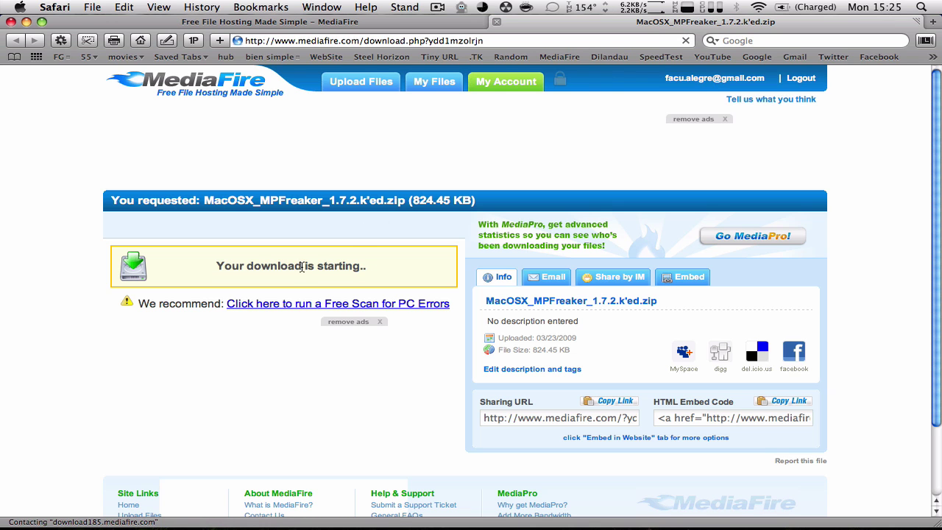
left_click(301, 258)
left_click(303, 21)
key("super+w")
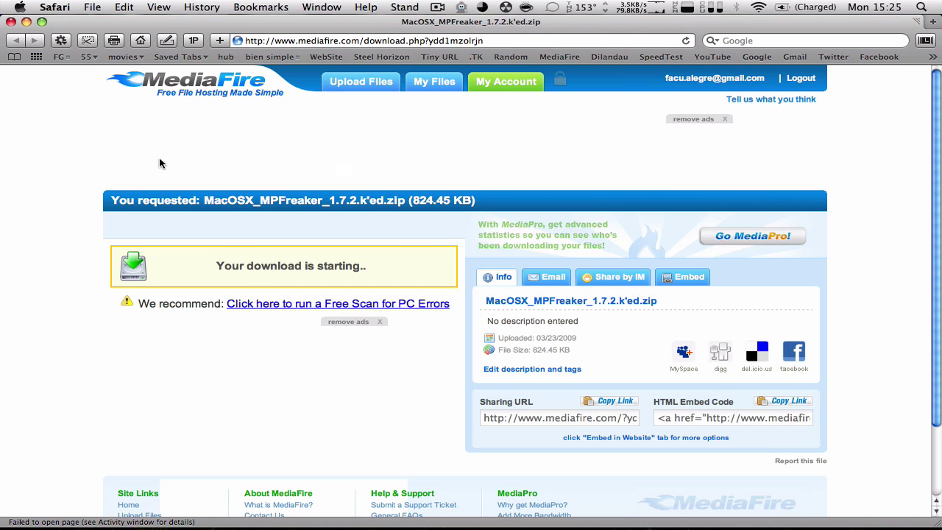
key("super+w")
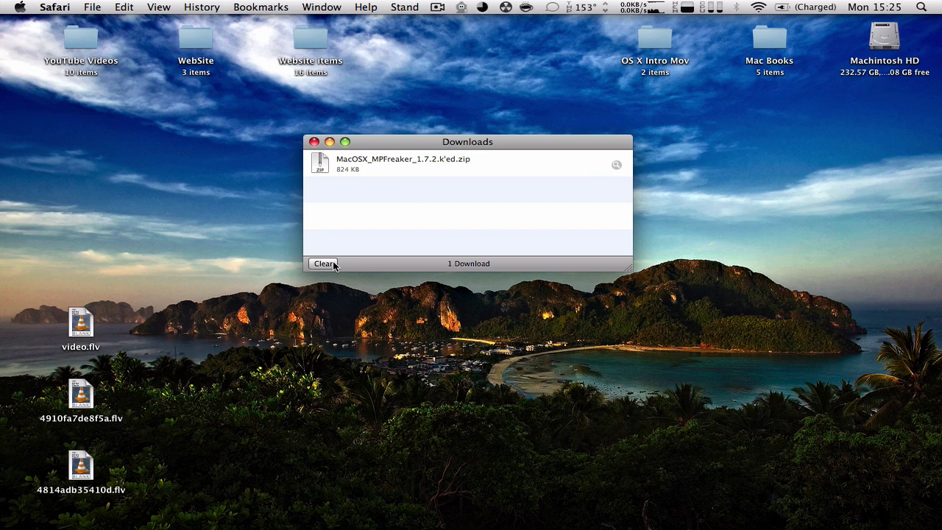
Show the downloaded MPFreaker archive in Finder, and clear and close Safari's download list.
left_click(616, 165)
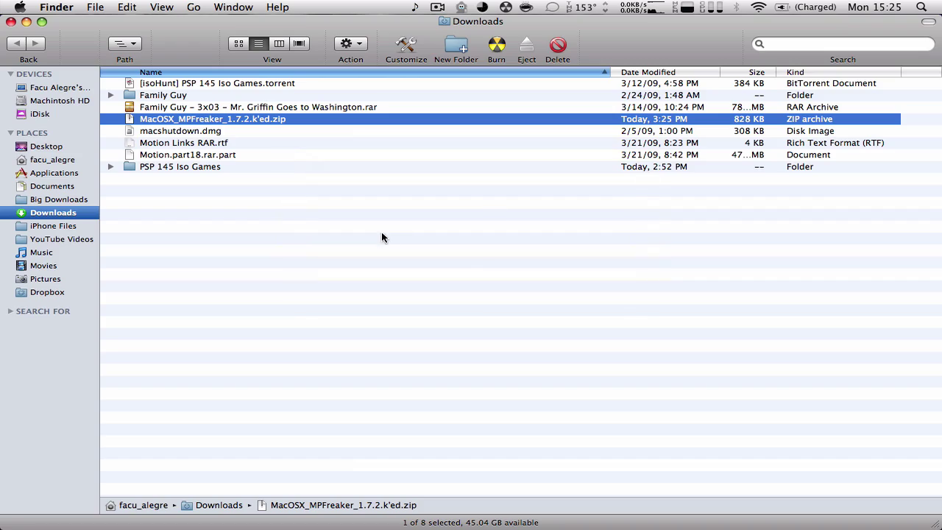
key("super+Tab")
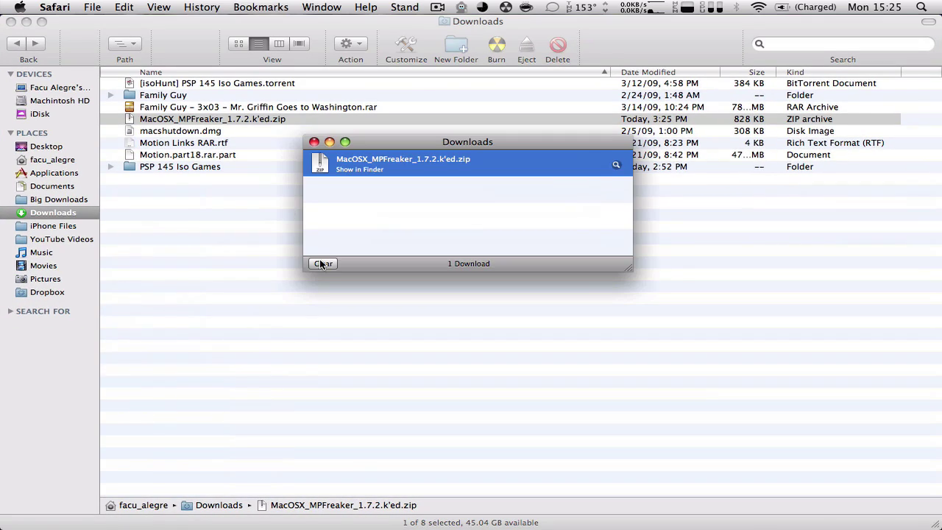
left_click(321, 265)
key("super+w")
left_click(220, 222)
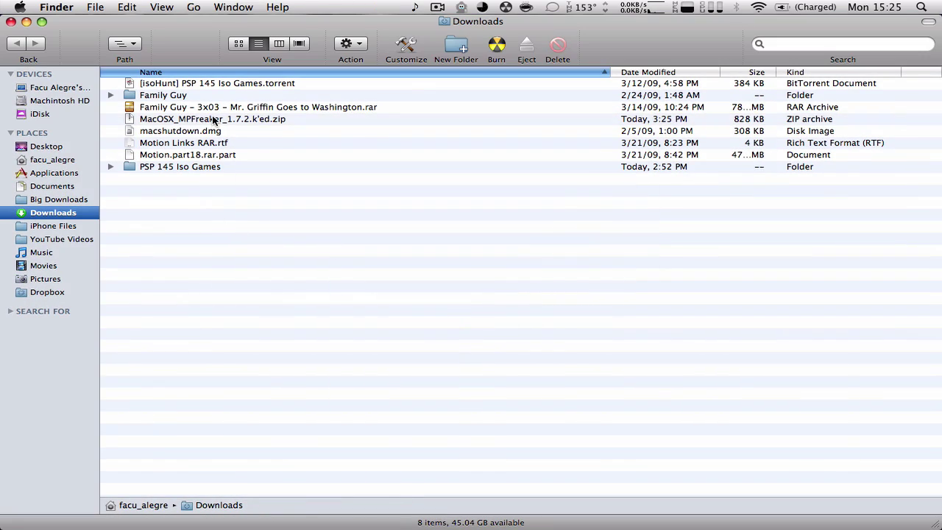
Extract MacOSX_MPFreaker_1.7.2.k'ed.zip and open the extracted MPFreaker application, allowing it to run.
double_click(214, 120)
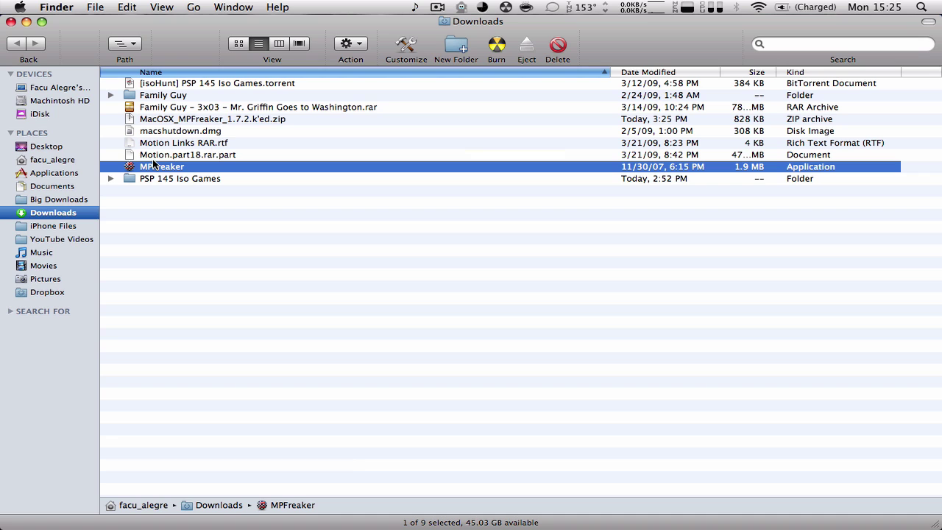
left_click_drag(157, 170, 70, 175)
double_click(175, 166)
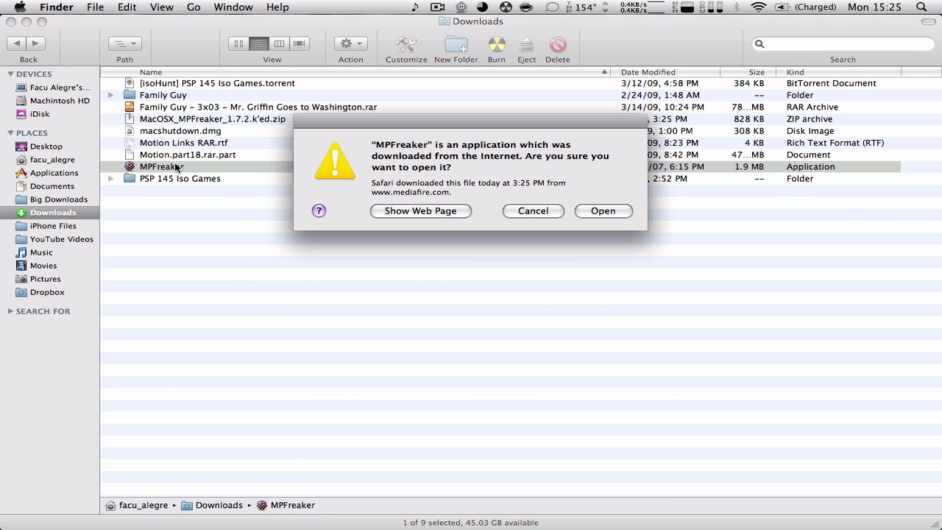
left_click(589, 212)
Switch to iTunes and browse the songs in the Music library.
left_click(324, 343)
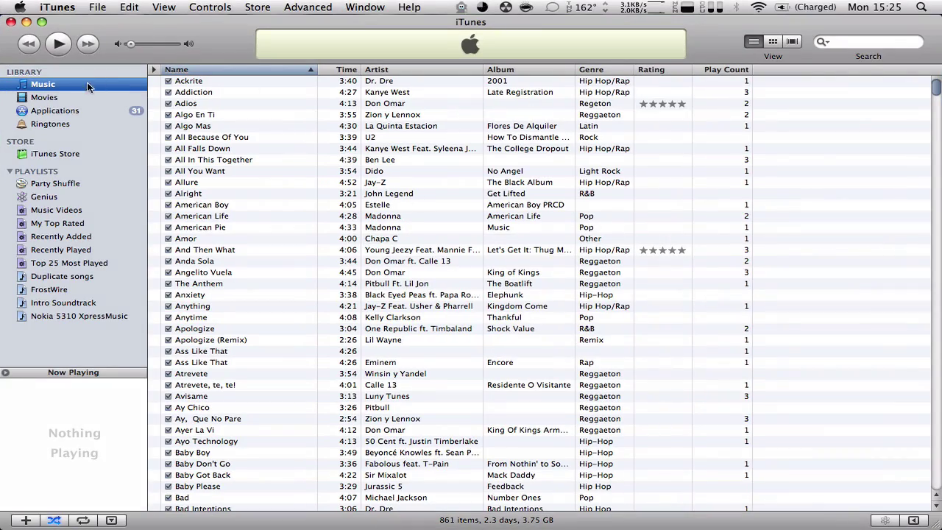
left_click(49, 98)
left_click(48, 86)
scroll(287, 445, "down", 3)
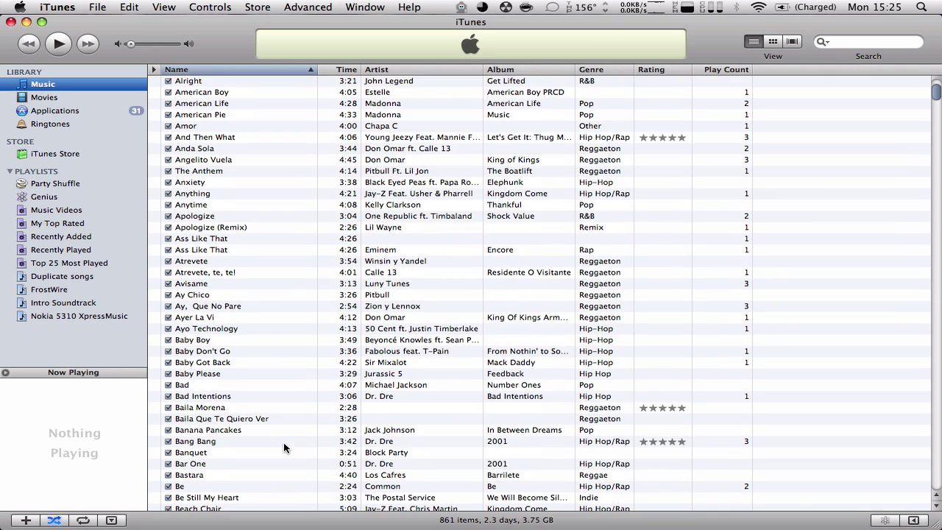
scroll(287, 446, "up", 5)
Search the music library for "get in my ca", and briefly play and pause the song Get In My Car.
left_click(862, 42)
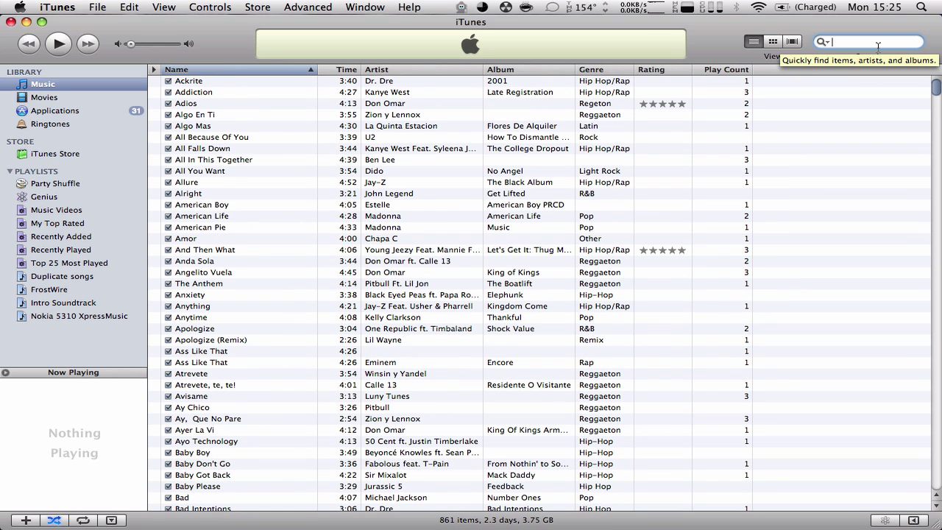
type("get in m")
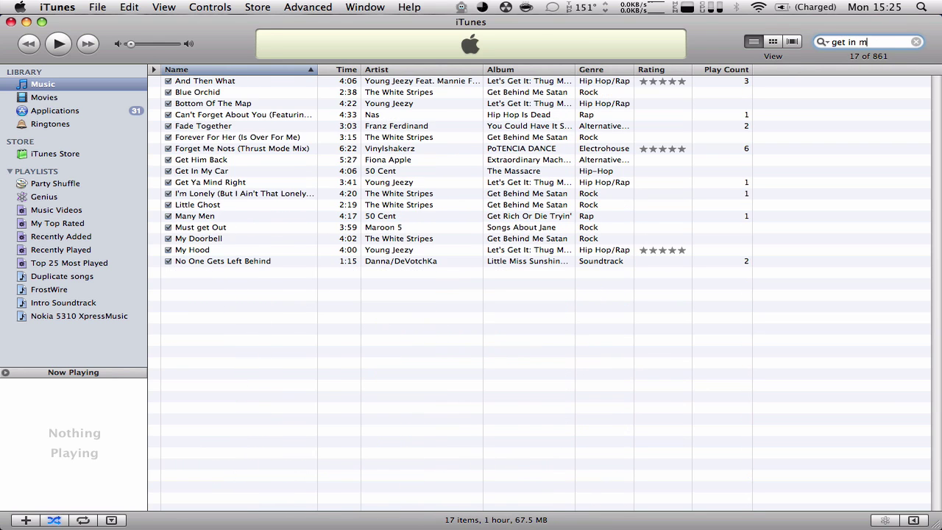
type("y ca")
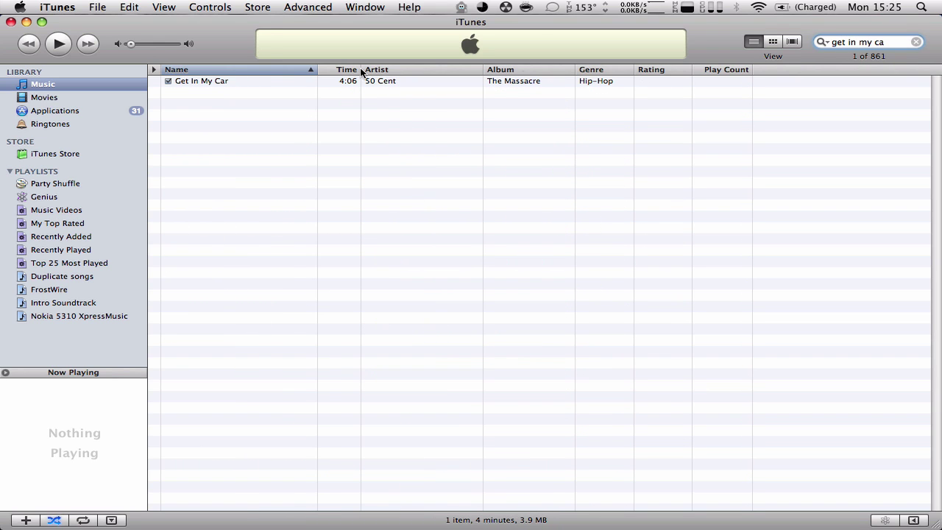
double_click(185, 84)
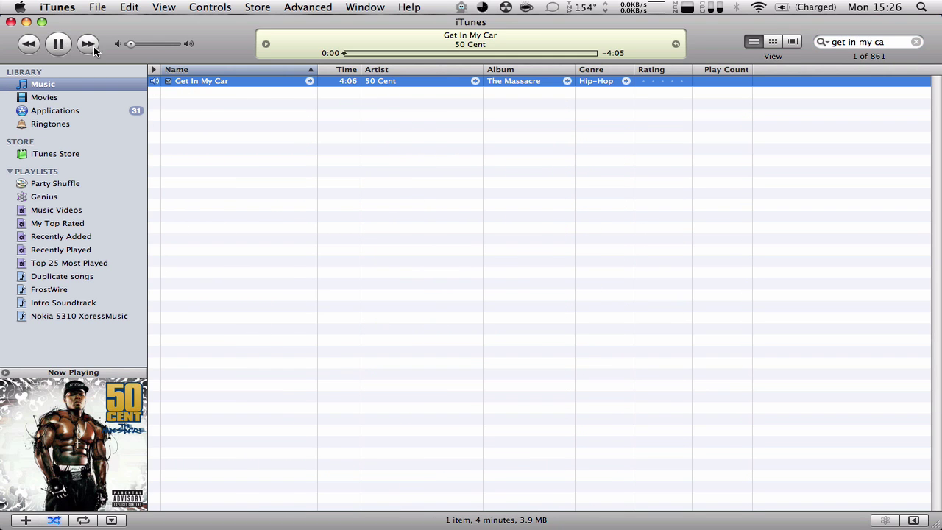
left_click(61, 44)
Open the track information of Get In My Car and delete its lyrics and album artwork.
key("super+i")
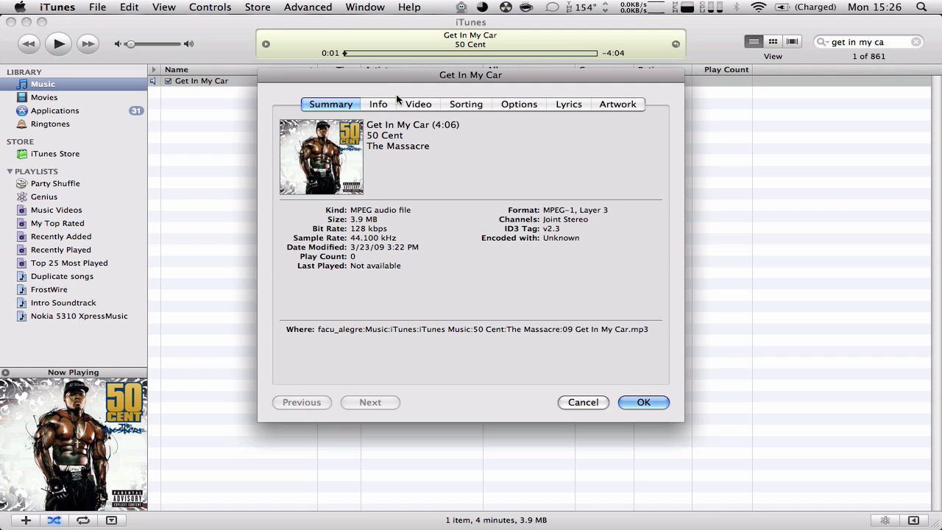
left_click(567, 104)
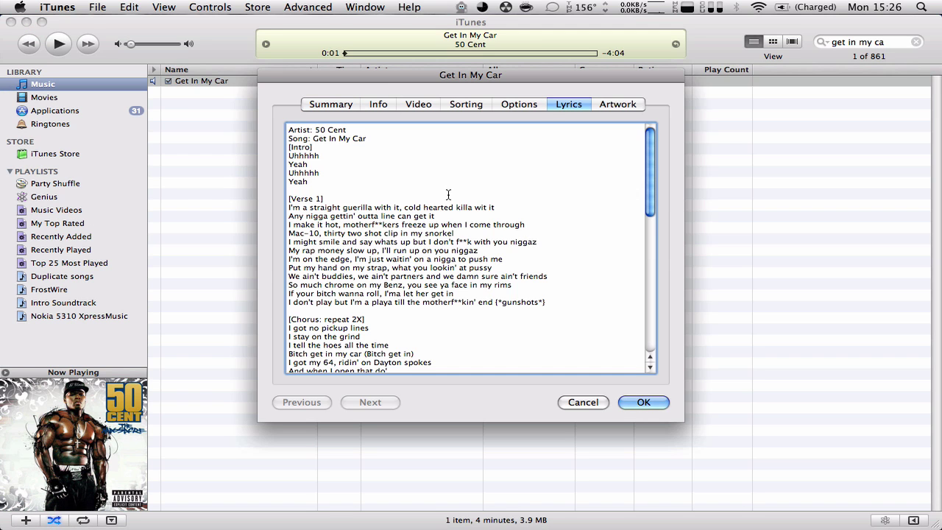
key("super+a")
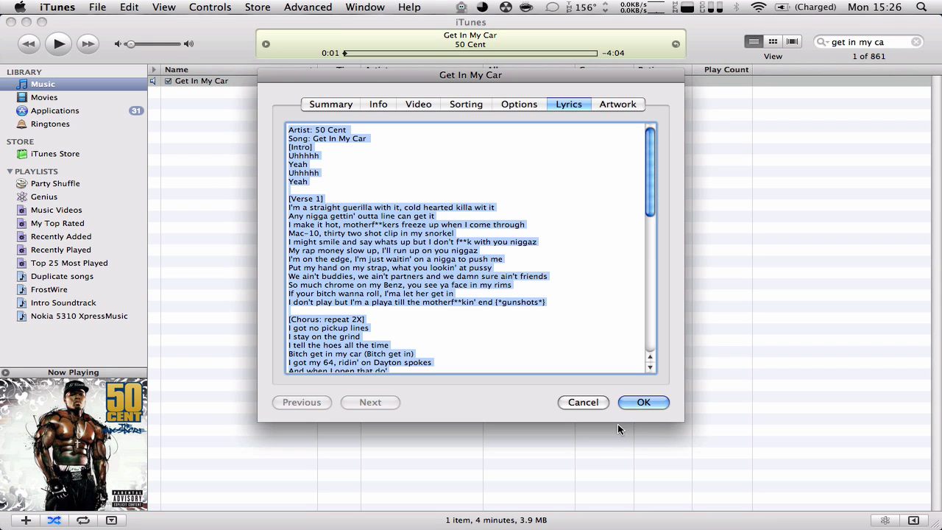
key("BackSpace")
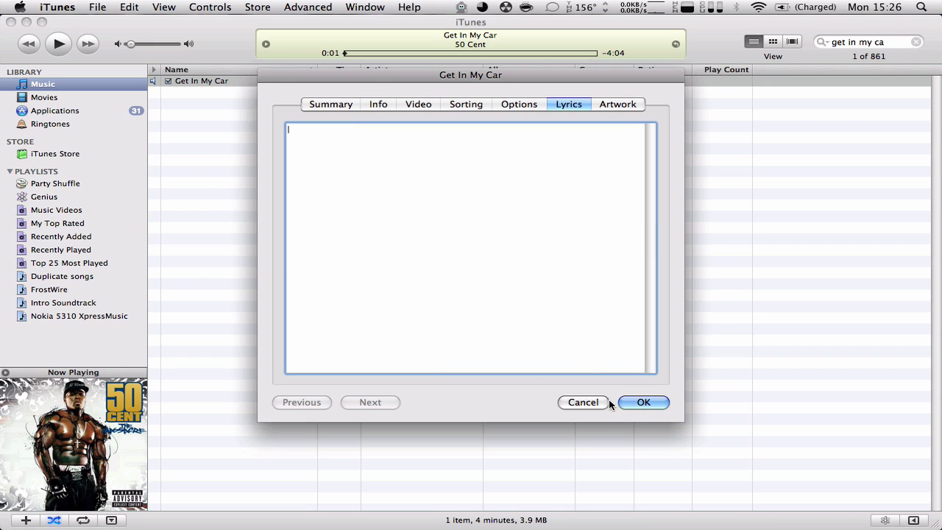
left_click(617, 103)
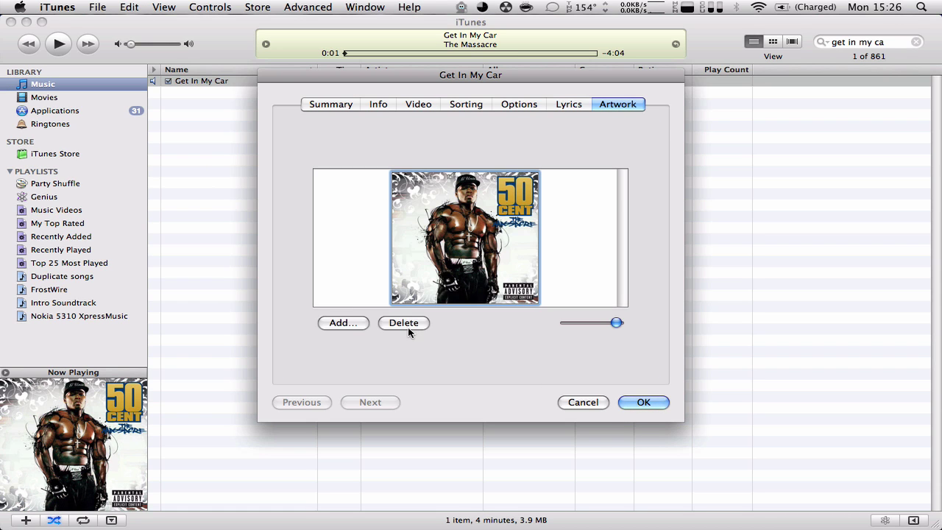
left_click(406, 324)
Clear the Album and Sort Album fields in the song's sorting information.
left_click(515, 106)
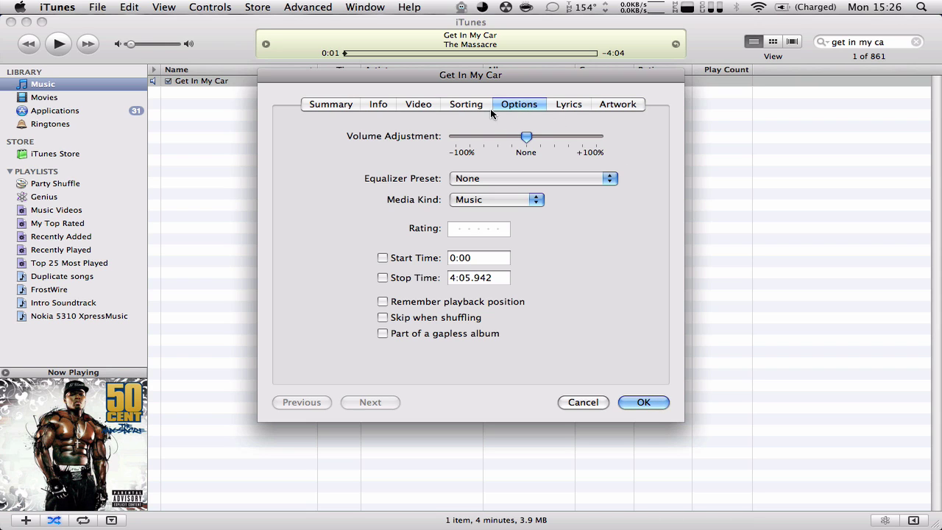
left_click(460, 103)
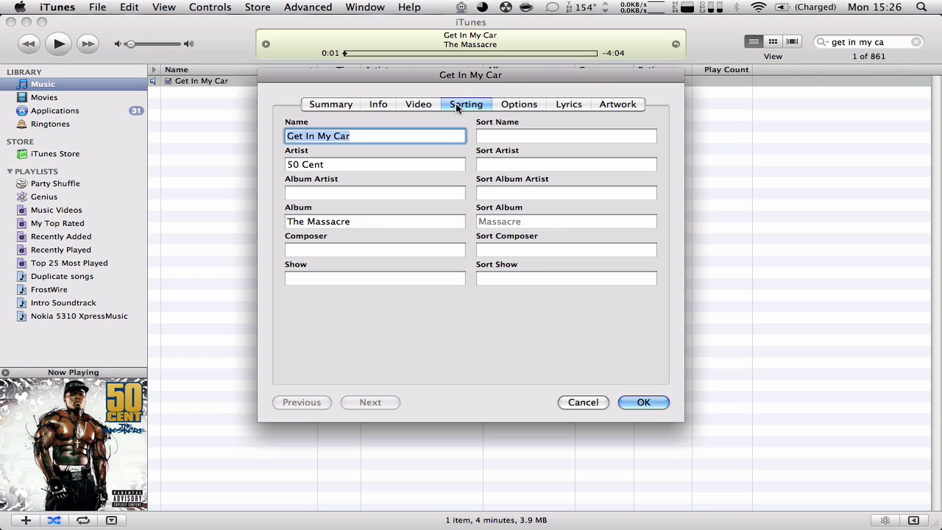
triple_click(341, 224)
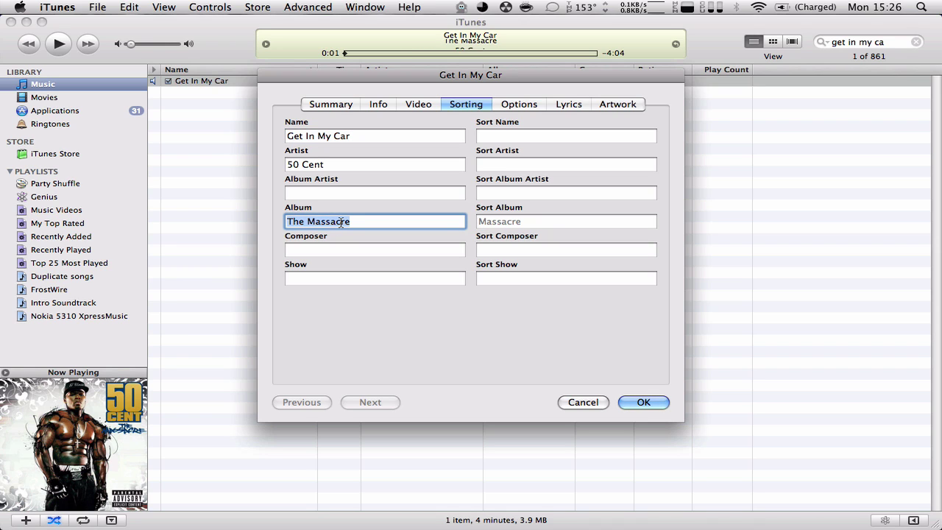
key("BackSpace")
double_click(507, 222)
key("BackSpace")
Clear the Year field in the song's general information.
left_click(419, 104)
left_click(378, 104)
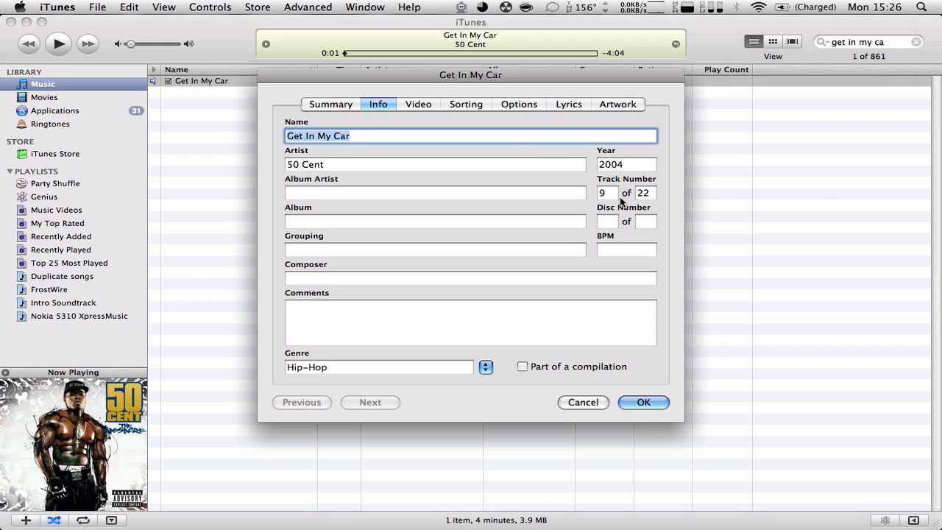
double_click(614, 165)
key("BackSpace")
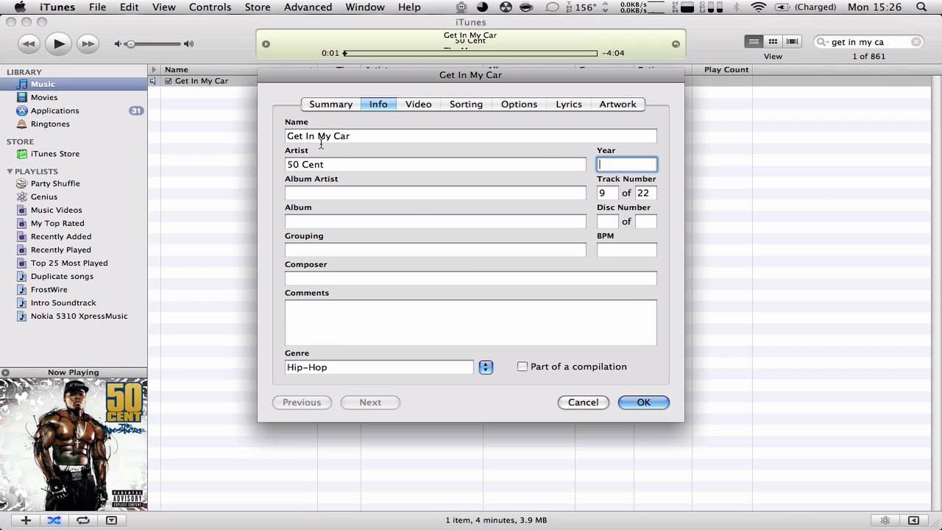
Set the song's genre to 80's Pop and save the track information.
left_click(484, 367)
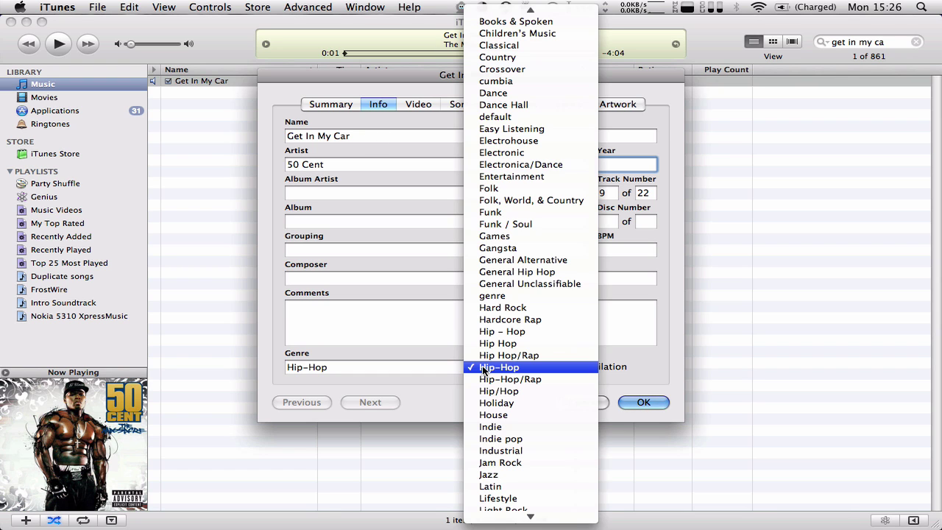
left_click(519, 118)
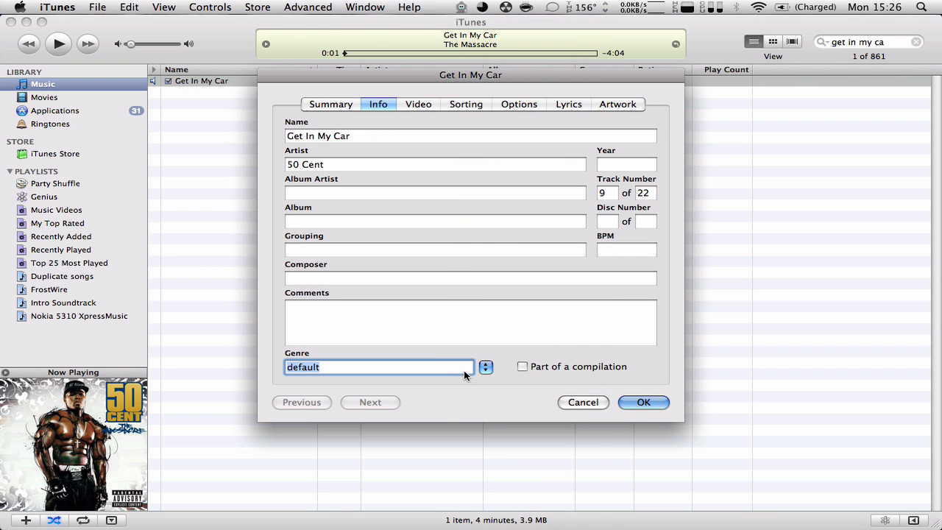
left_click(489, 369)
left_click(501, 190)
left_click(644, 402)
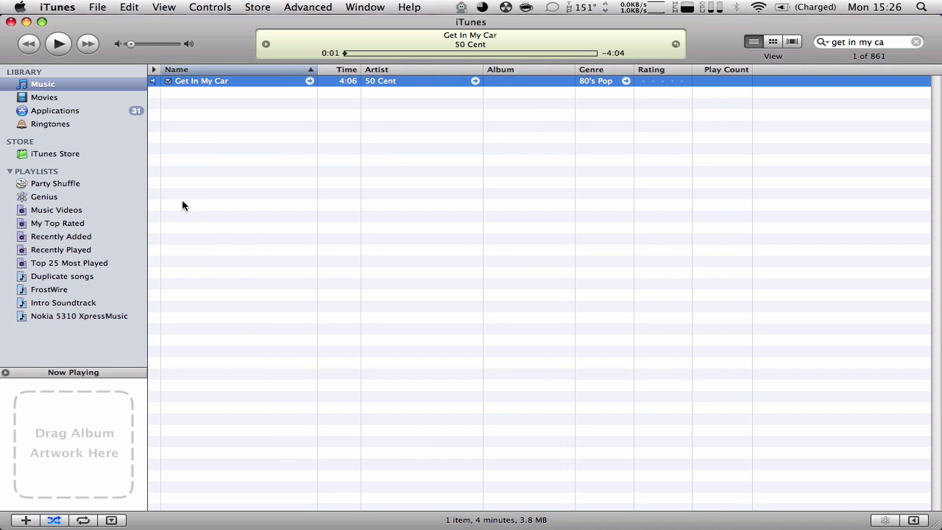
Switch from iTunes to MPFreaker and its iTunes Library song list.
double_click(217, 83)
key("F8")
left_click(612, 324)
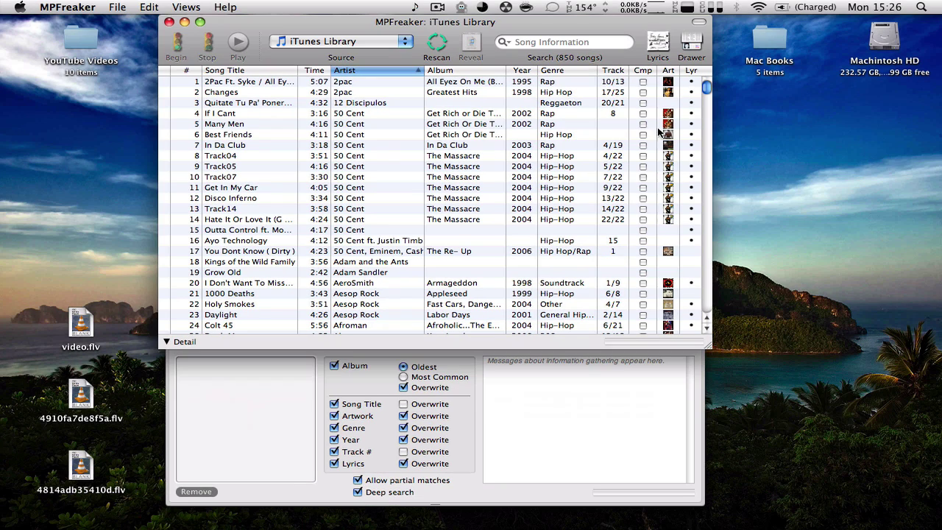
Search the library for "get in my car", select the song, and shorten the search text to "get in my".
left_click(571, 43)
type("get in my c")
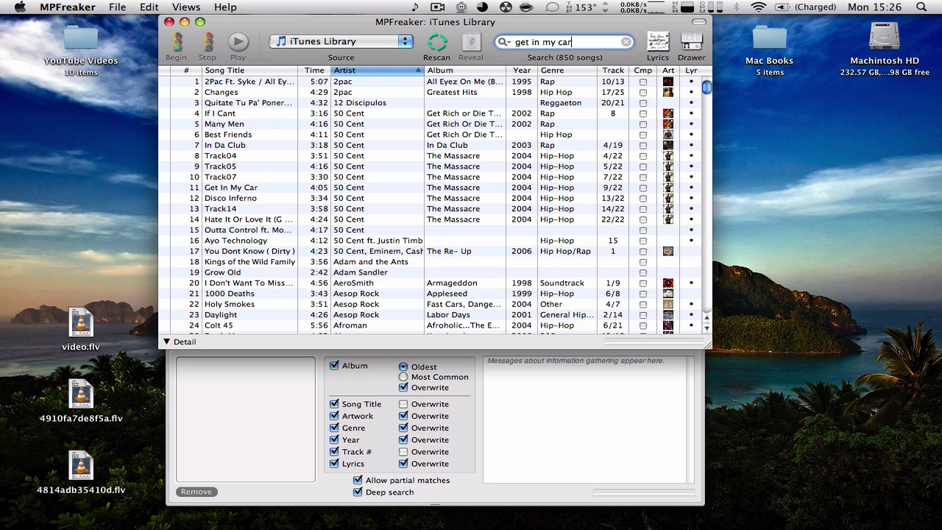
type("ar")
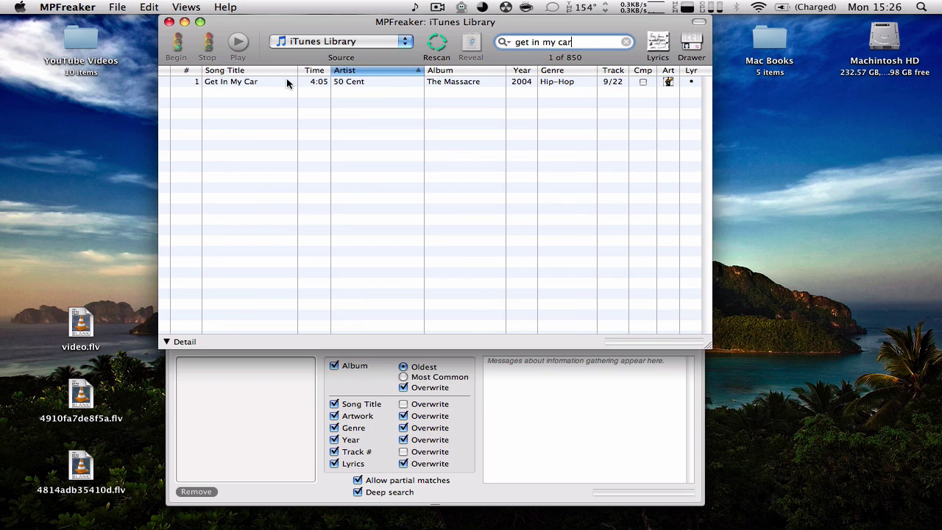
left_click(258, 84)
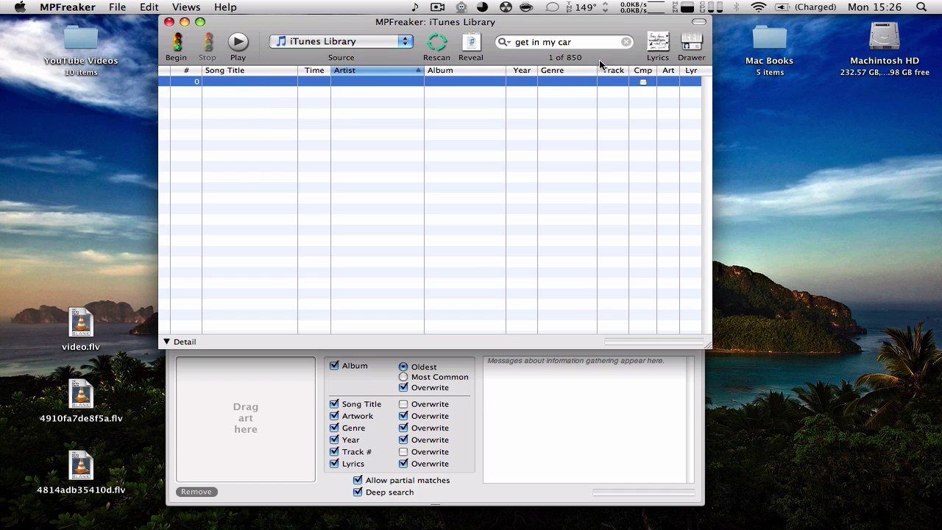
double_click(576, 45)
key("BackSpace")
key("BackSpace")
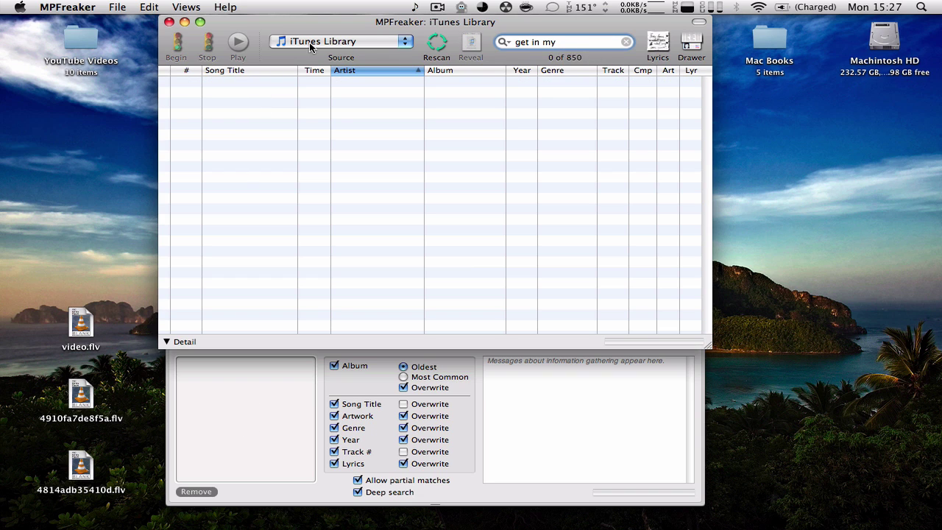
Rescan the iTunes library, search it for "get in my" and select the song Get In My Car.
left_click(436, 46)
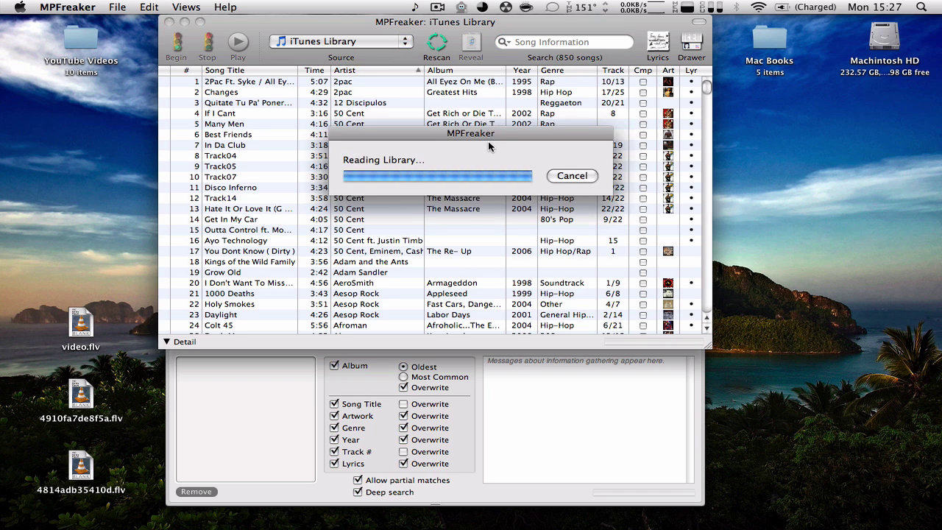
left_click(547, 41)
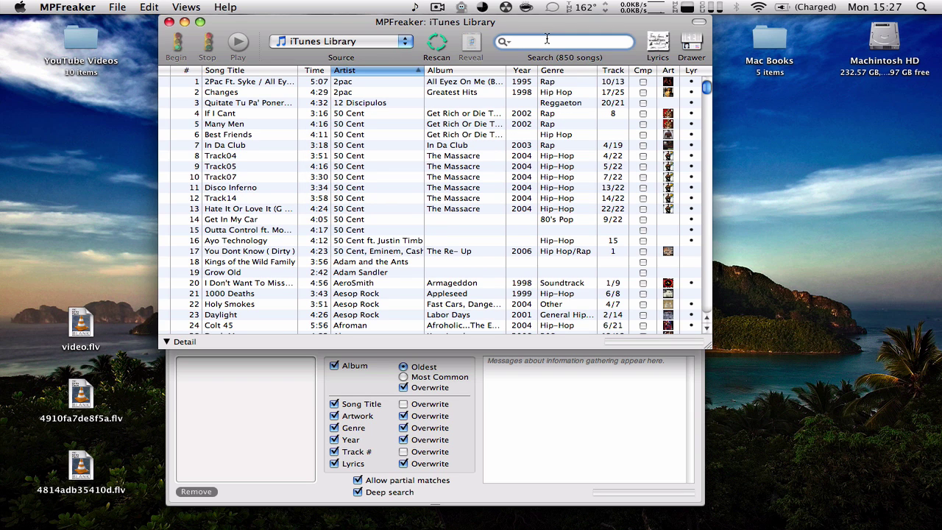
type("get in my")
left_click(245, 82)
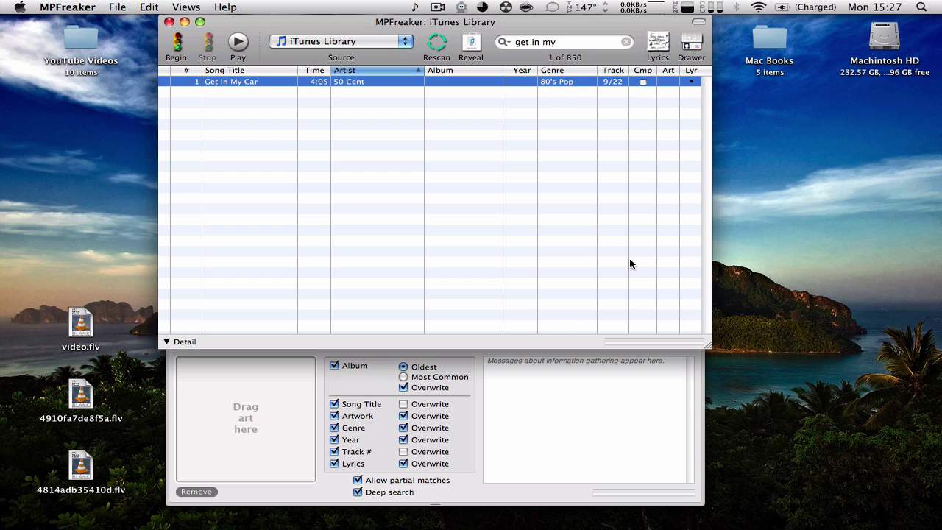
Enable overwriting of the track number, choose the Most Common album, disallow partial matches and begin gathering the song's information.
left_click(683, 45)
left_click(683, 46)
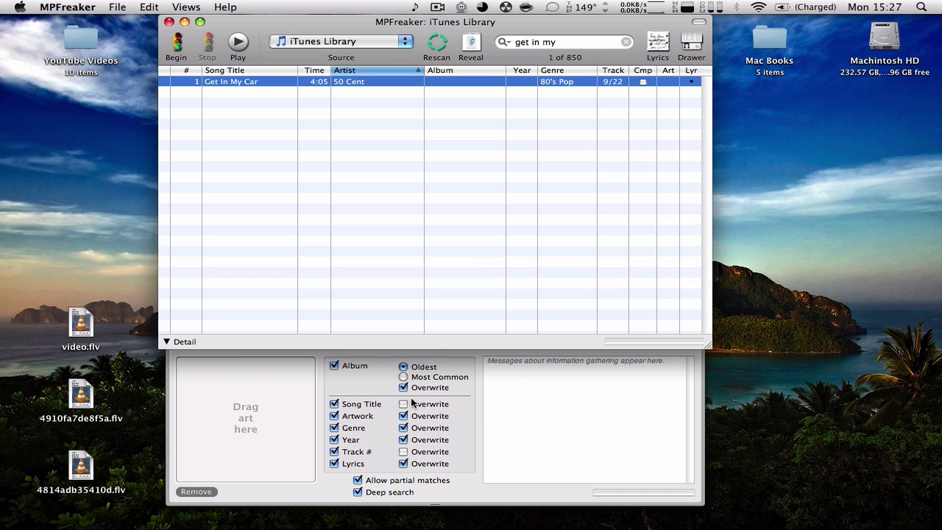
left_click(404, 452)
left_click(404, 377)
left_click(176, 44)
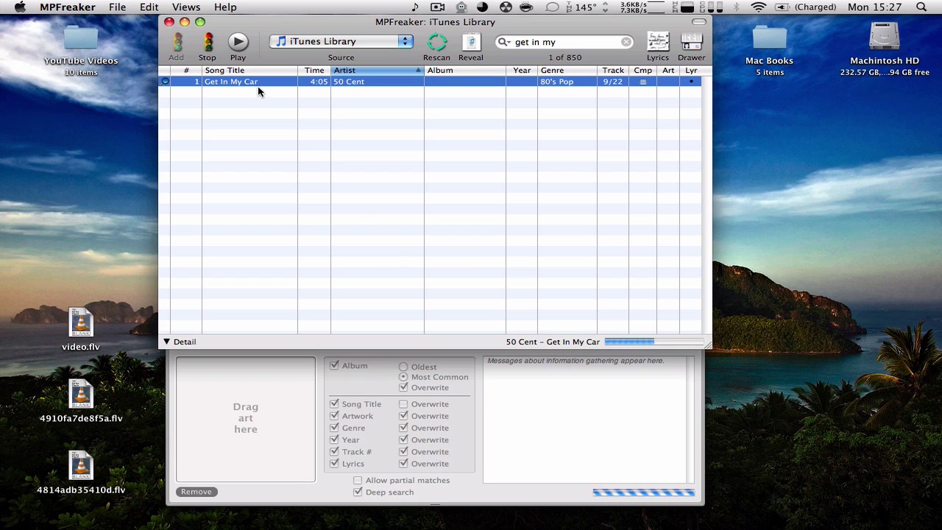
Review the information-gathering messages for the tags set on Get In My Car.
left_click(525, 387)
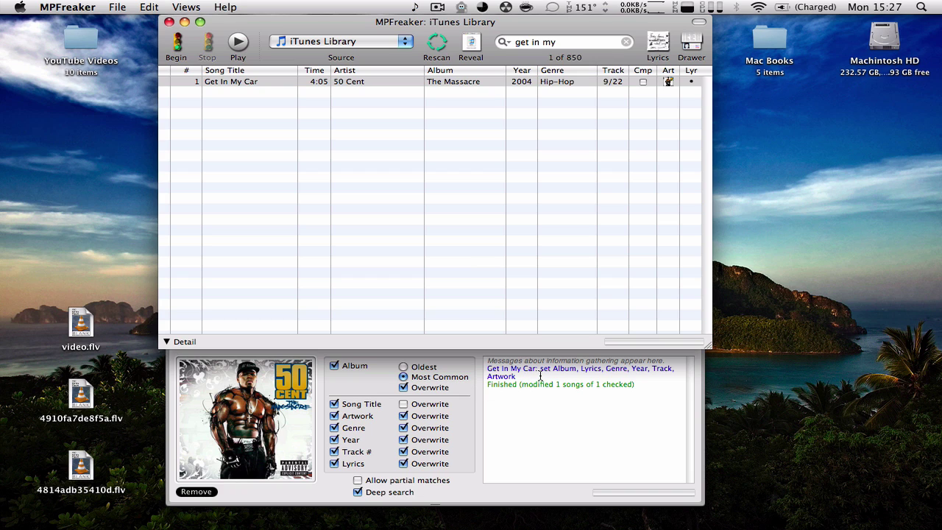
left_click_drag(540, 371, 645, 369)
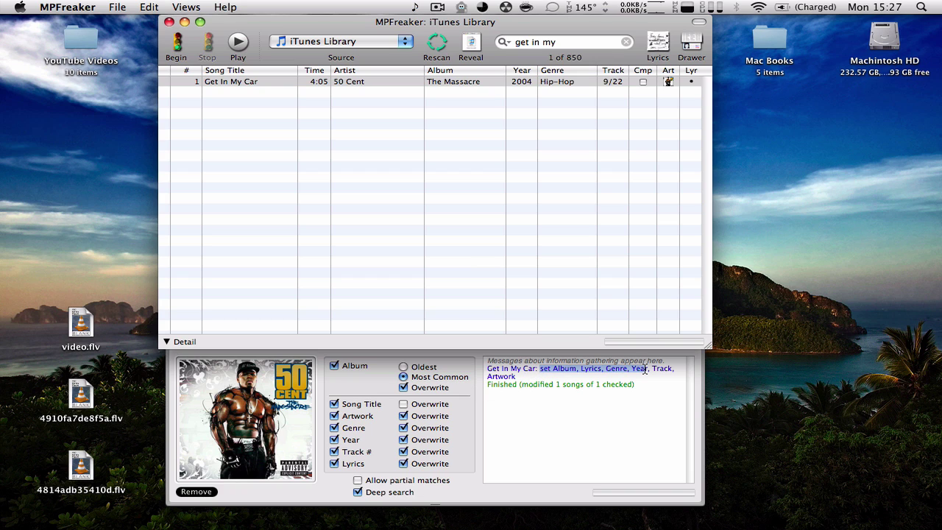
left_click(597, 396)
left_click(468, 239)
Quit MPFreaker and switch to iTunes.
key("super+q")
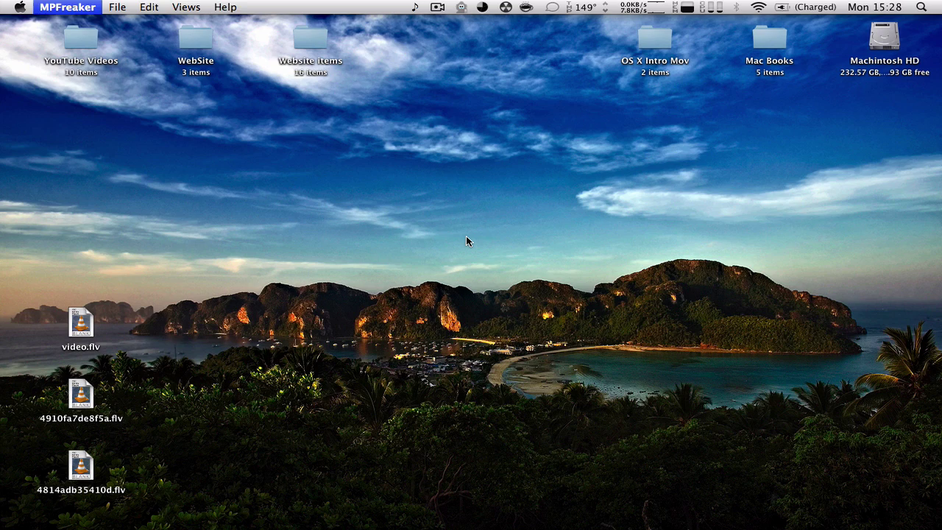
key("F8")
key("Return")
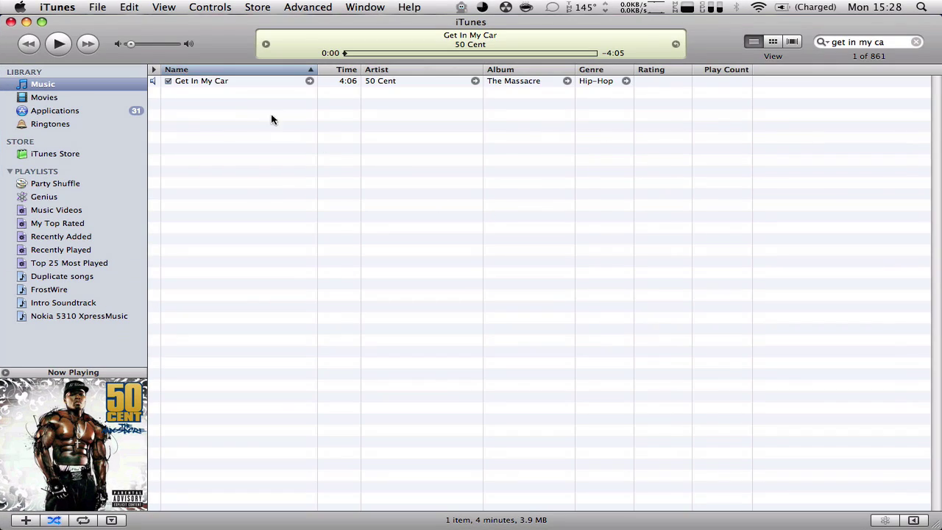
Open the track information of Get In My Car, check its general, sorting, lyrics and artwork details, and close it without saving.
left_click(222, 84)
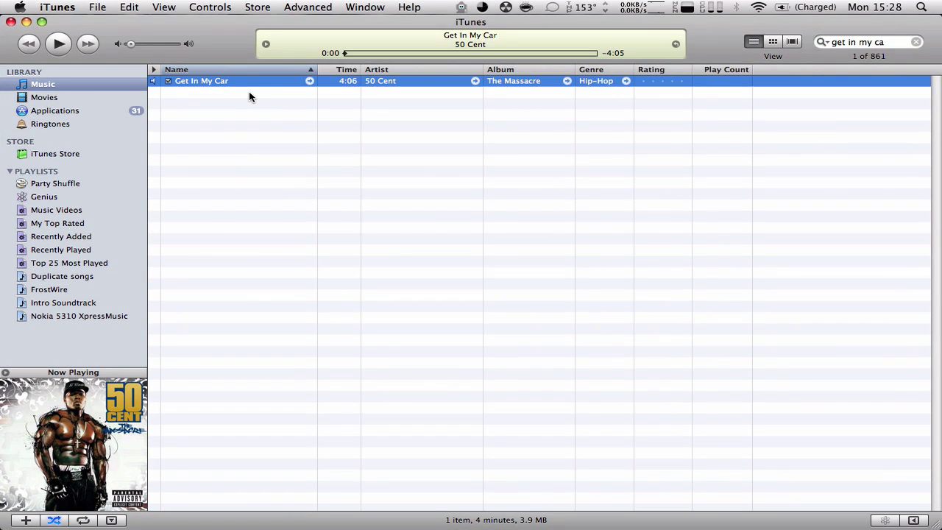
key("super+i")
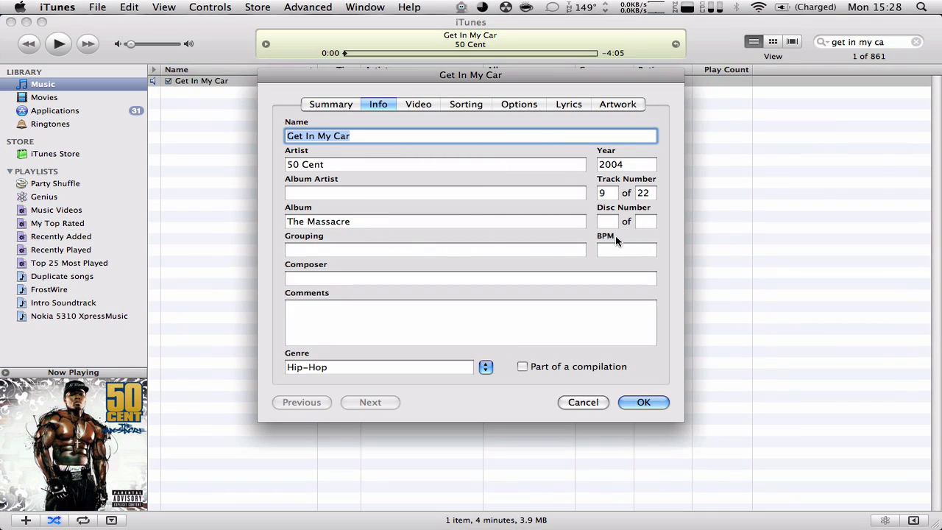
left_click(458, 105)
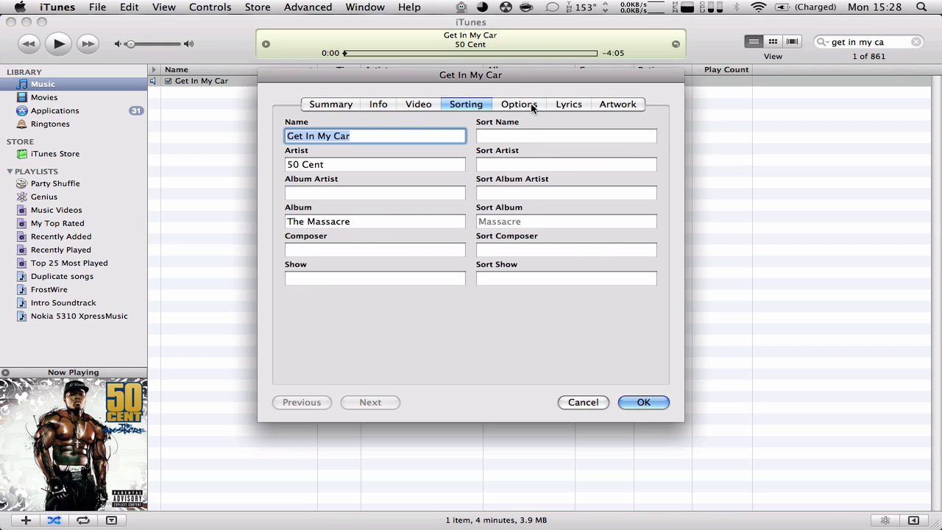
left_click(520, 103)
left_click(569, 104)
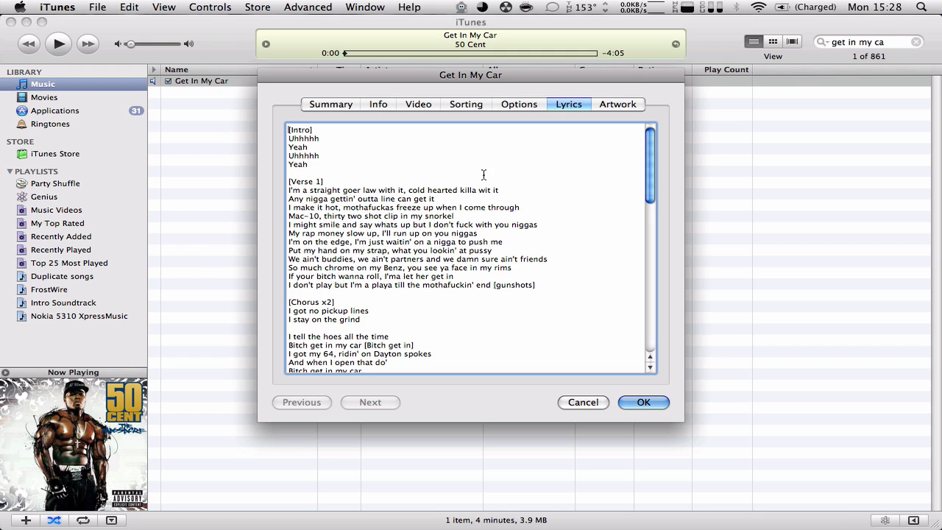
left_click(630, 108)
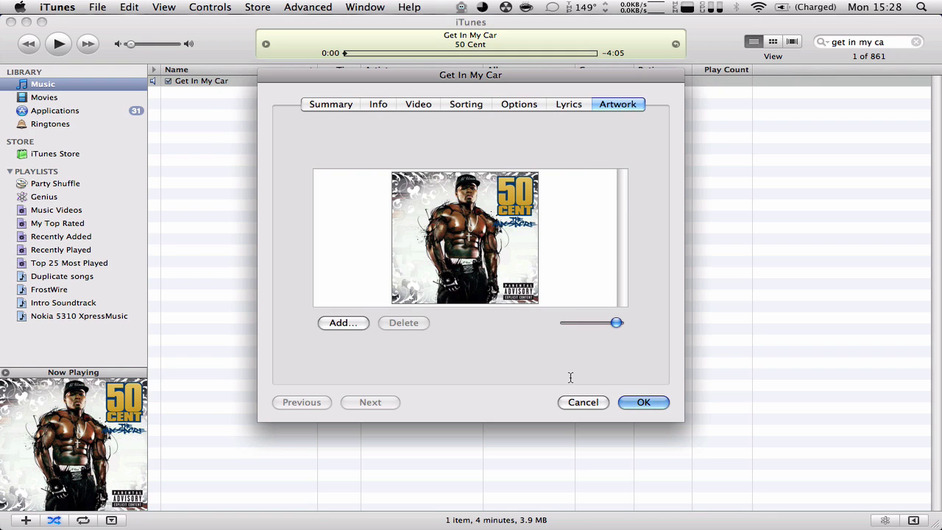
left_click(578, 402)
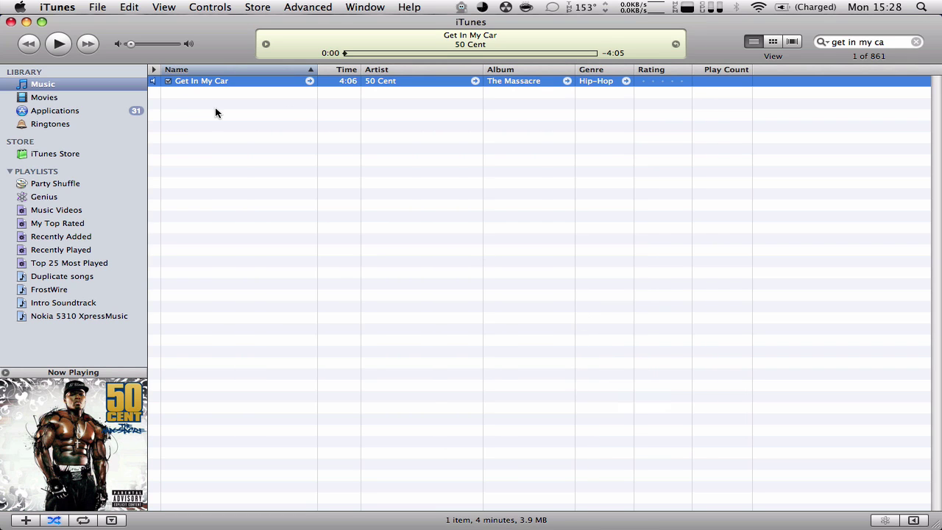
Replace the library search with "what goes a", start playing What Goes Around Comes Around and pause it.
double_click(852, 41)
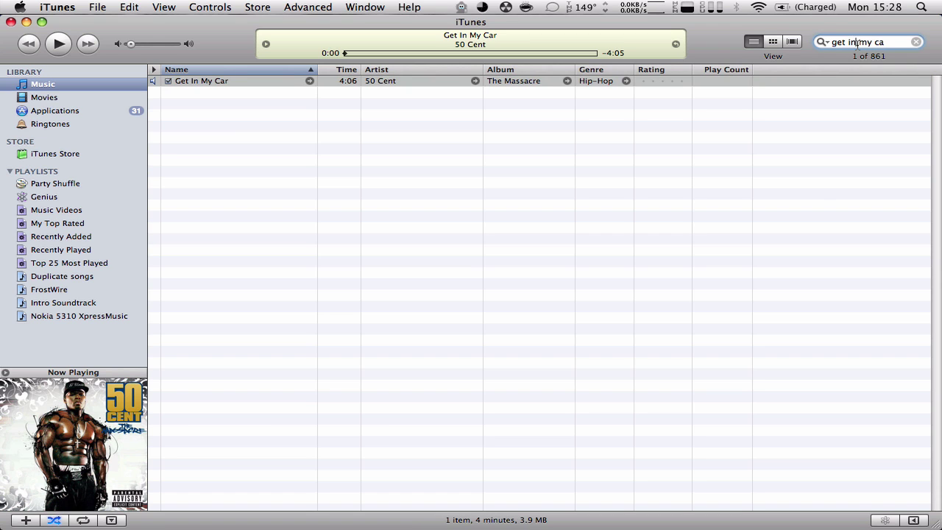
left_click(917, 42)
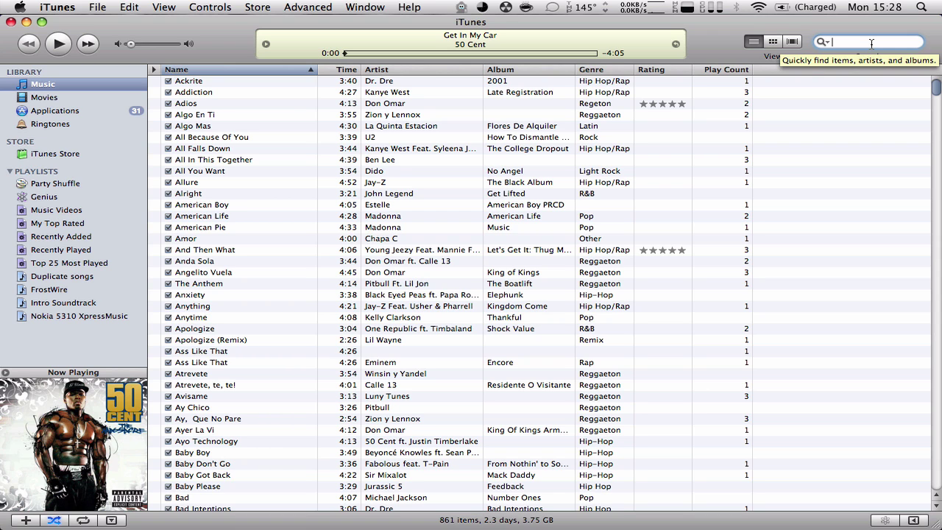
type("what go")
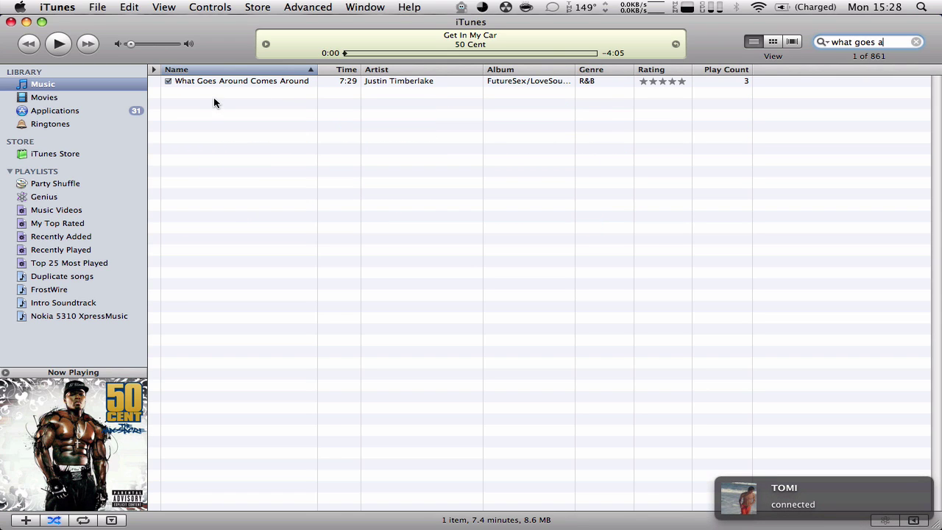
type("es a")
double_click(200, 81)
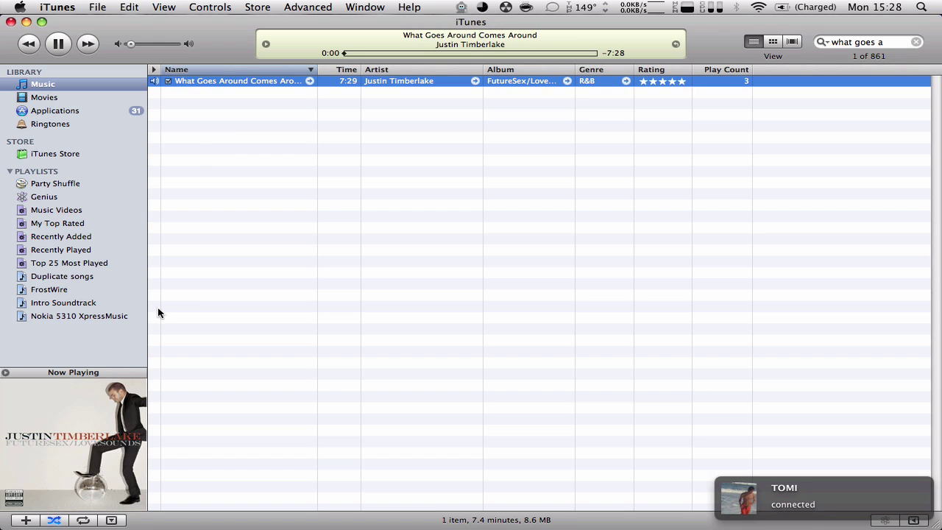
left_click(58, 43)
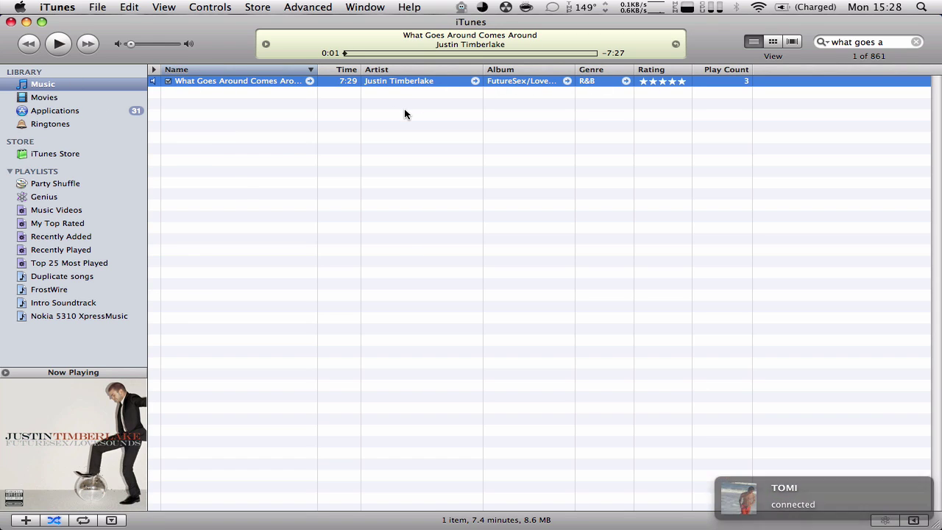
Open the track information of What Goes Around Comes Around and delete its album artwork and lyrics.
key("super+i")
left_click(494, 224)
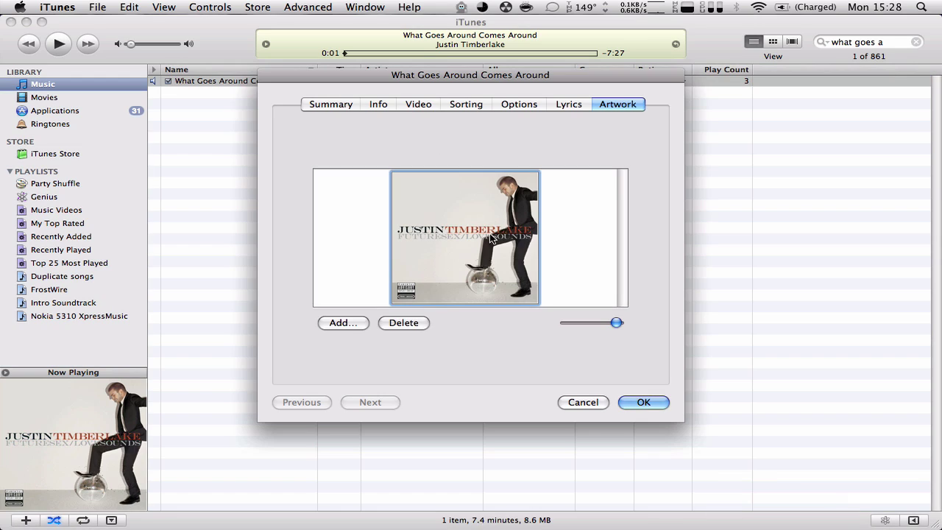
left_click(404, 322)
left_click(559, 104)
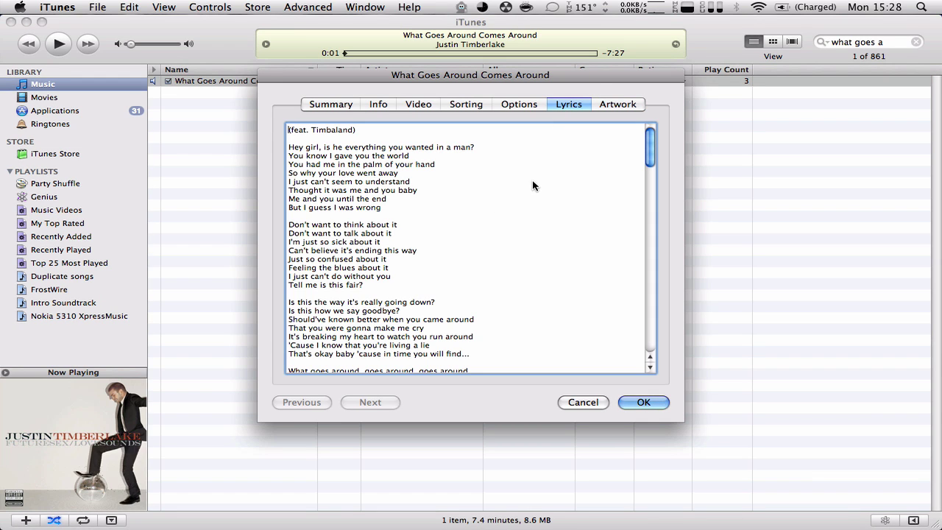
key("super+a")
key("BackSpace")
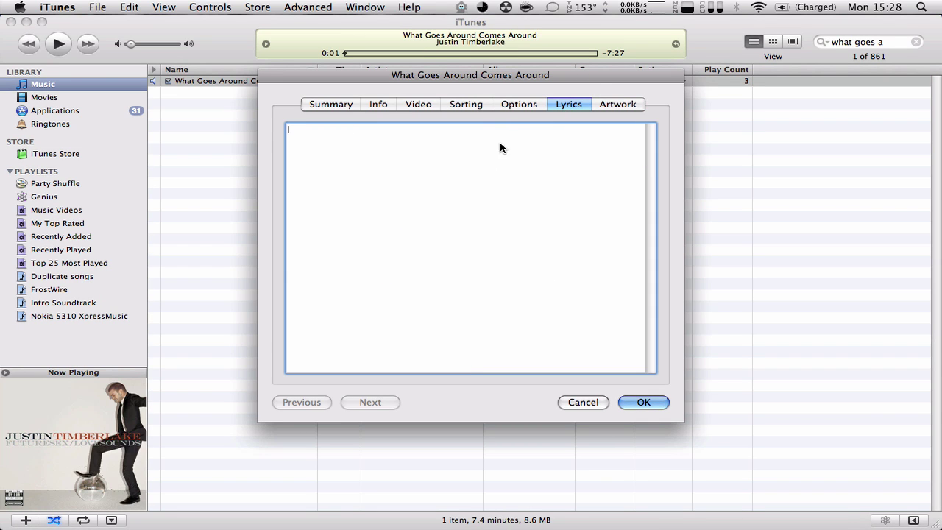
Clear the Album field in the sorting information of What Goes Around Comes Around.
left_click(511, 106)
left_click(466, 105)
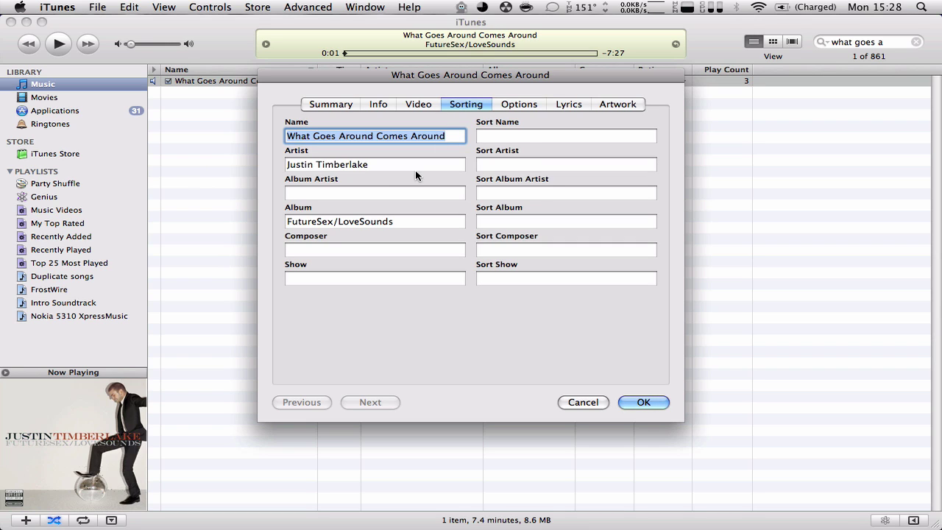
triple_click(344, 228)
key("BackSpace")
Clear the Year field in the general information of What Goes Around Comes Around.
left_click(378, 104)
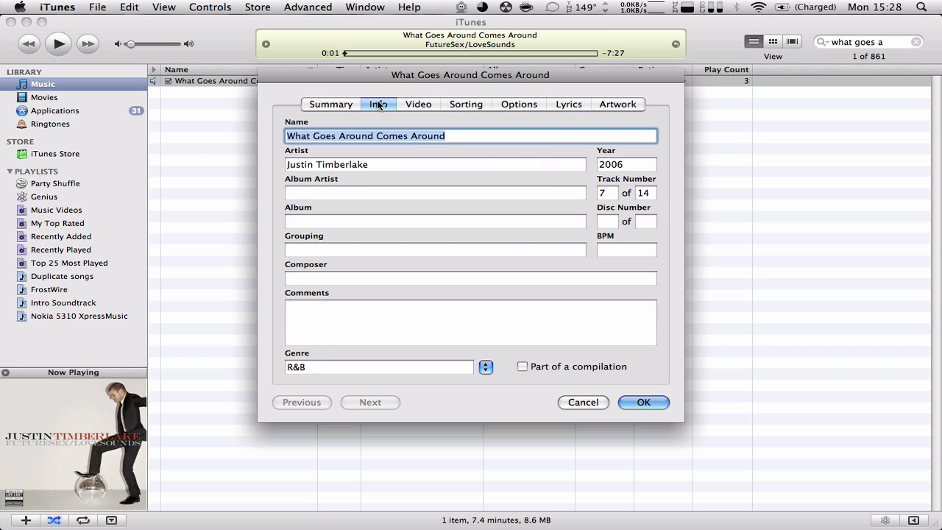
double_click(623, 162)
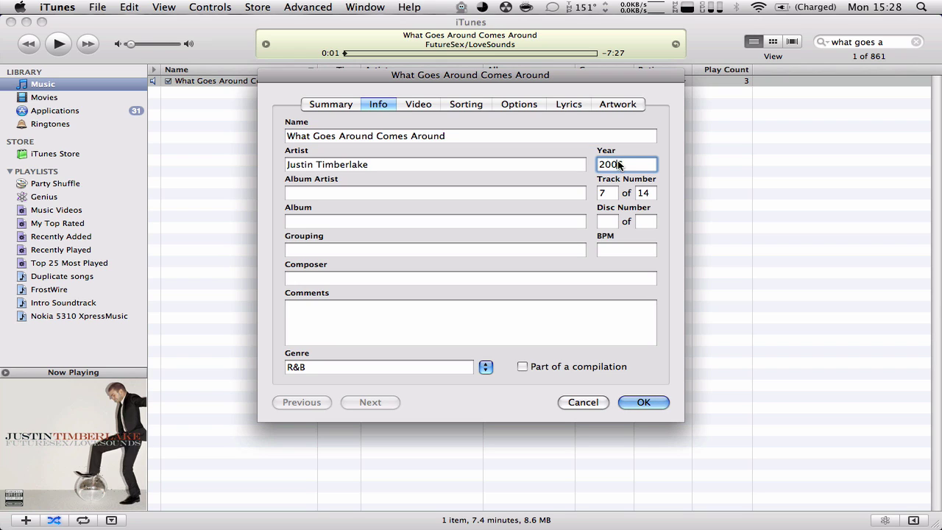
key("BackSpace")
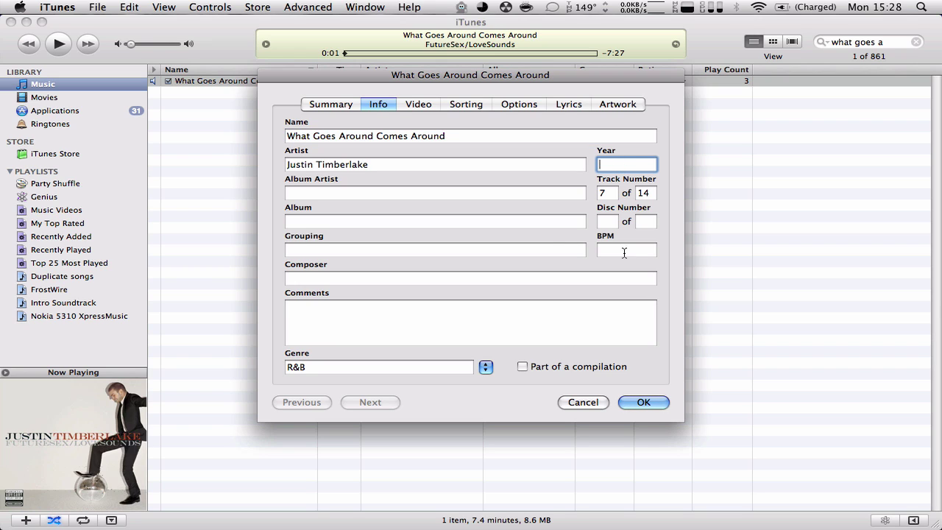
Clear the Artist field of What Goes Around Comes Around and save the track information.
double_click(368, 164)
key("BackSpace")
key("BackSpace")
key("BackSpace")
key("BackSpace")
key("BackSpace")
key("BackSpace")
key("BackSpace")
key("BackSpace")
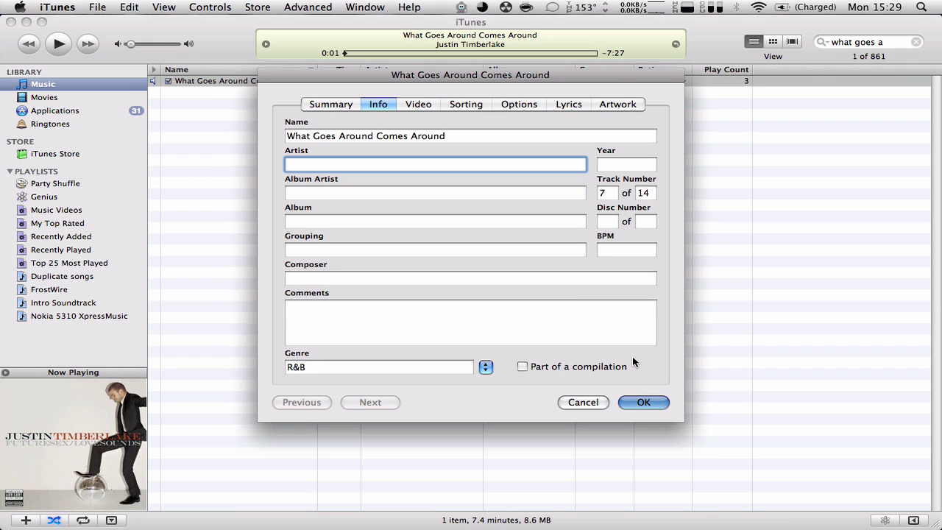
key("Return")
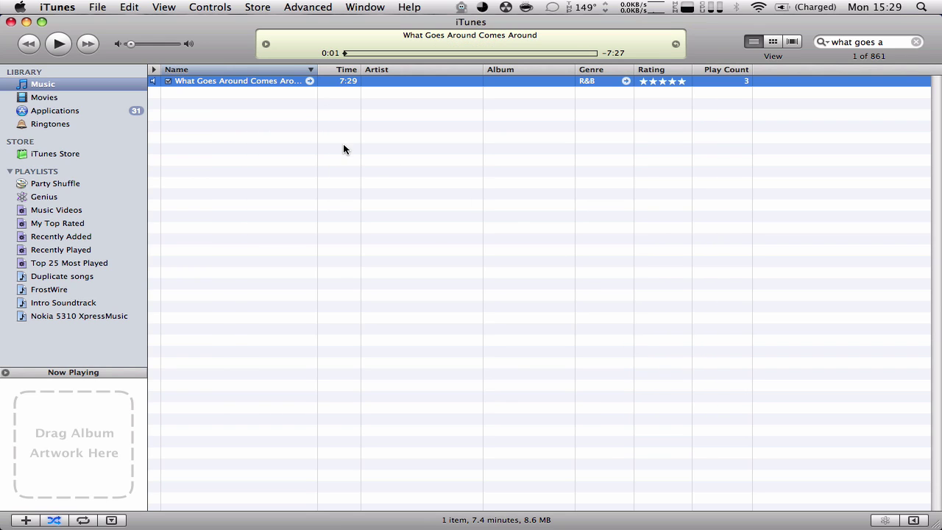
mouse_move(103, 515)
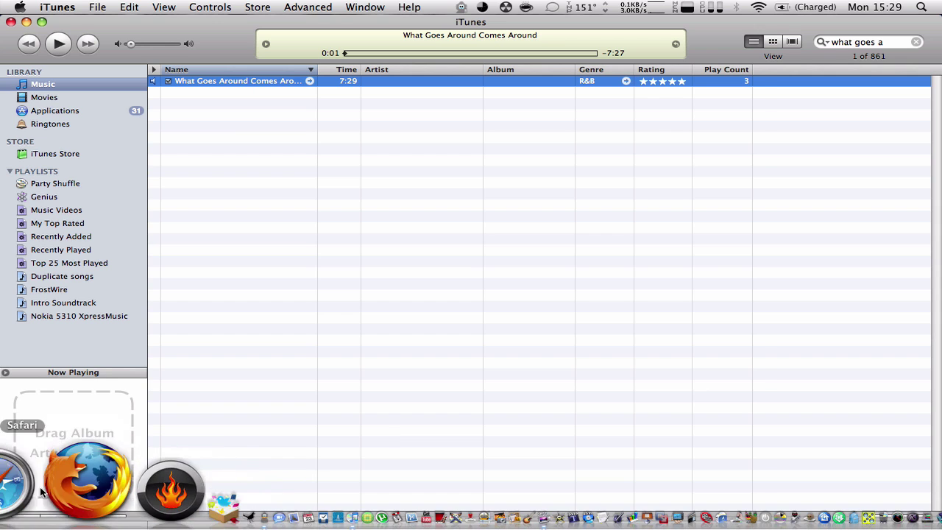
Find MPFreaker with a Spotlight search for "mp", launch it and shift its window aside.
left_click(922, 6)
type("mpg")
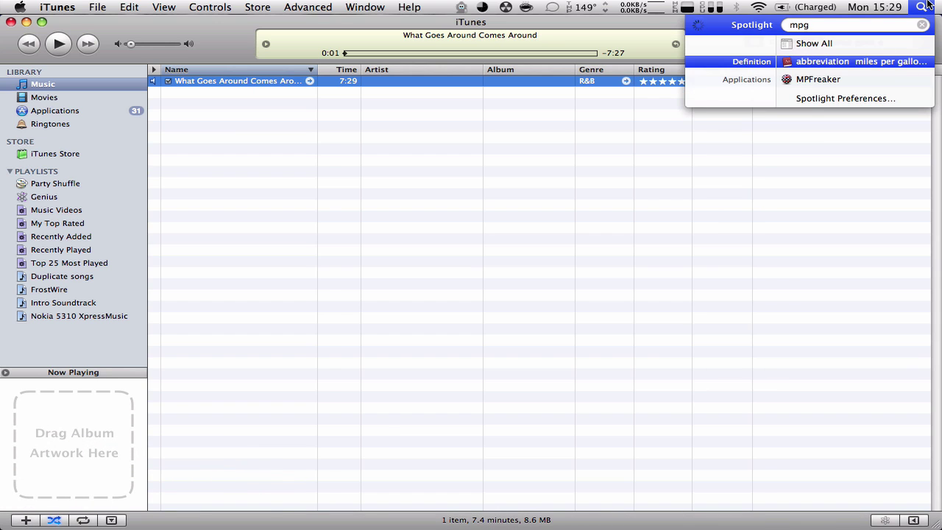
key("BackSpace")
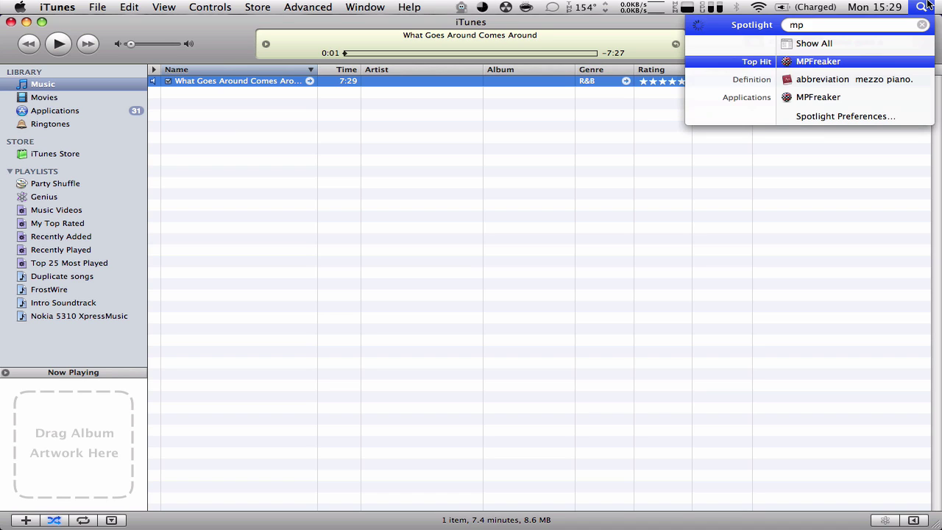
key("Return")
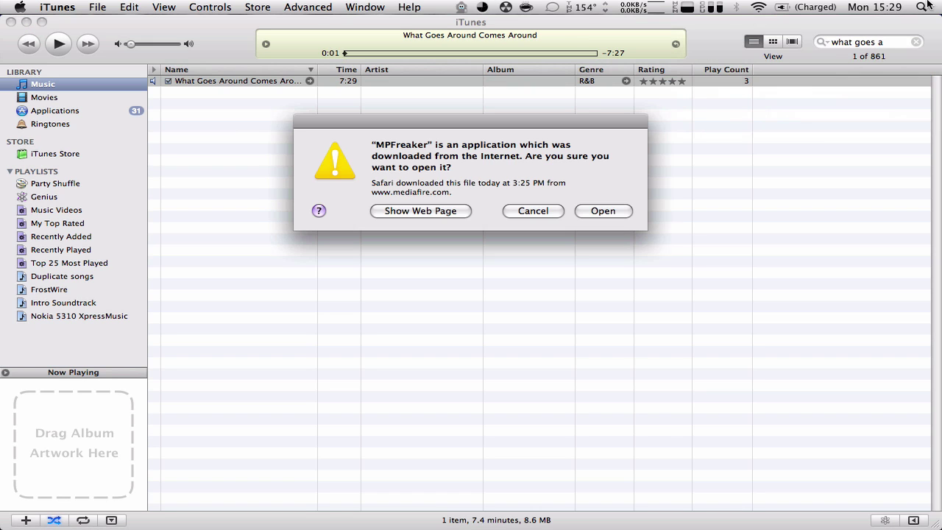
left_click(588, 216)
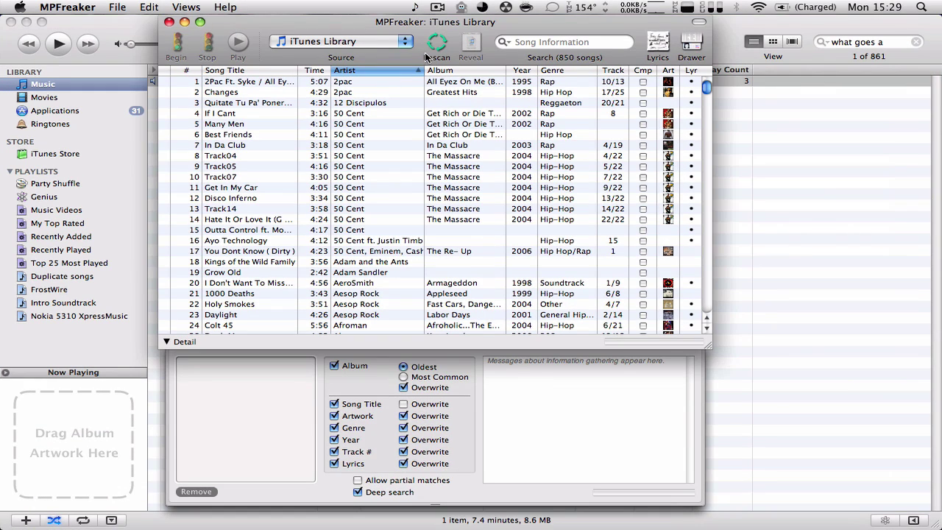
left_click_drag(453, 27, 513, 21)
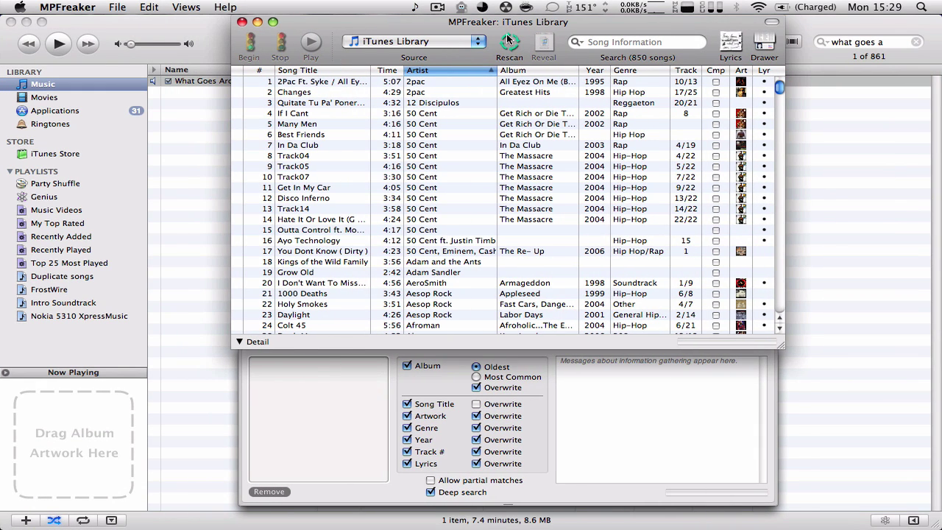
Search the library for "what goes aroun" and try to fill in the missing tags of What Goes Around Comes Around.
left_click(645, 44)
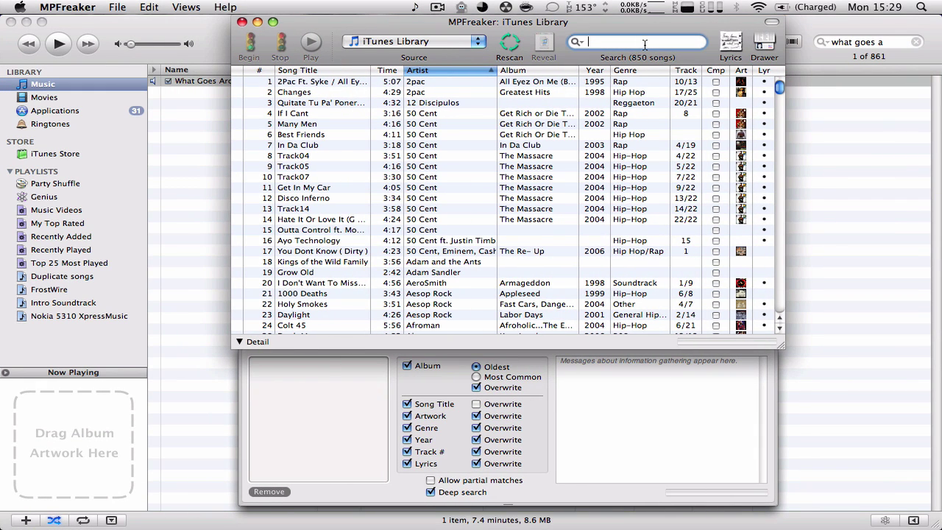
type("what ")
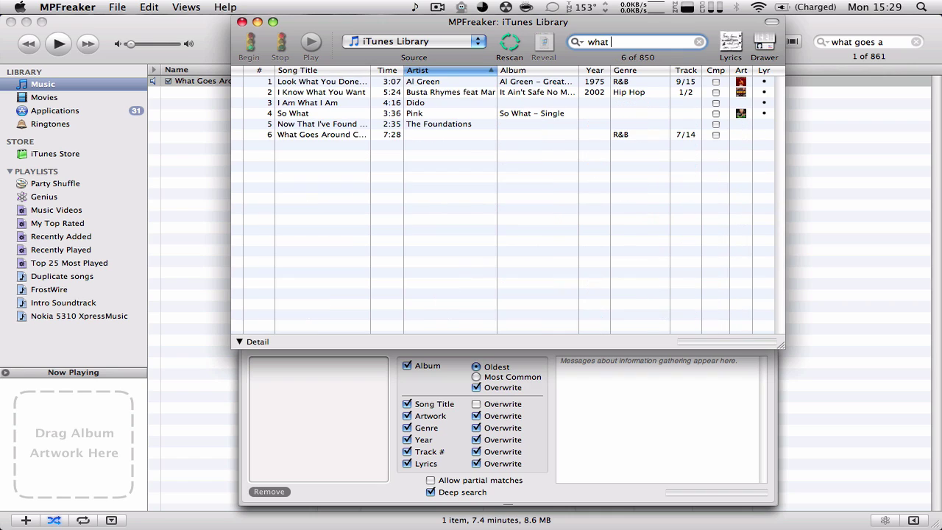
type("go")
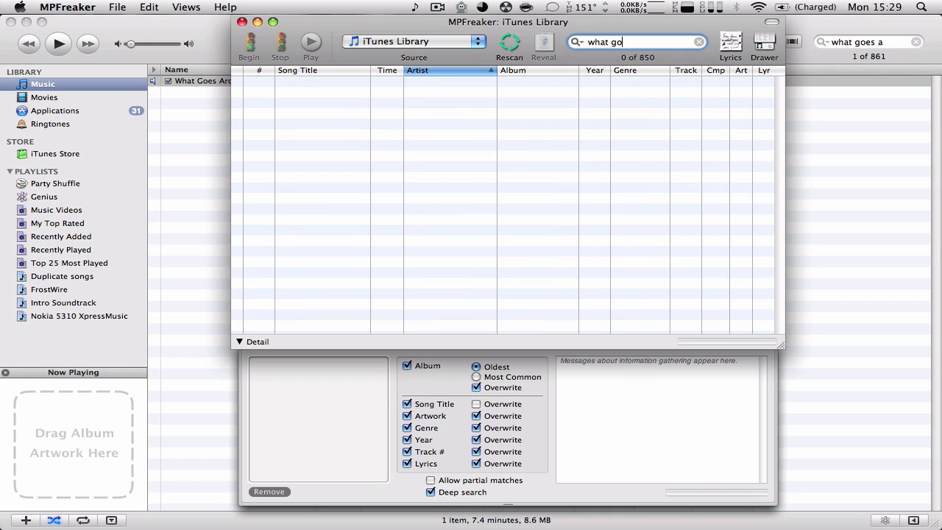
type("es aroun")
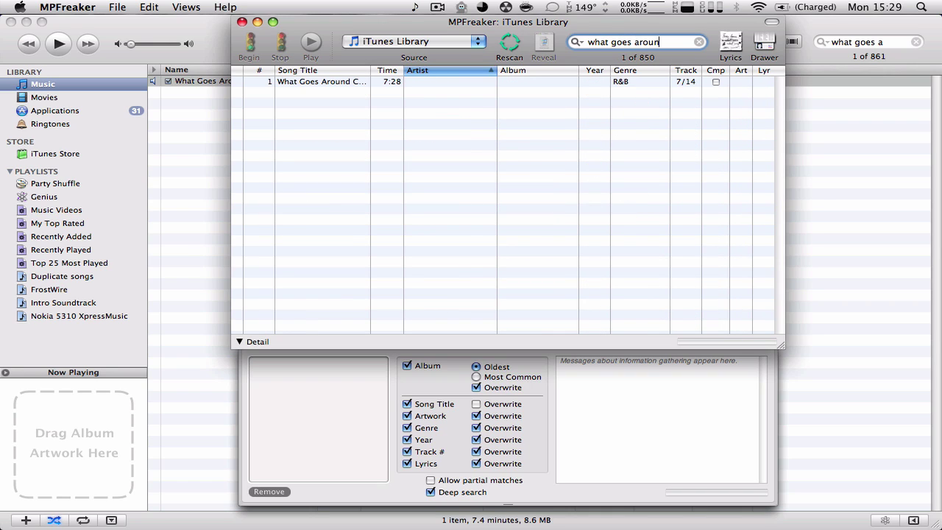
left_click(317, 82)
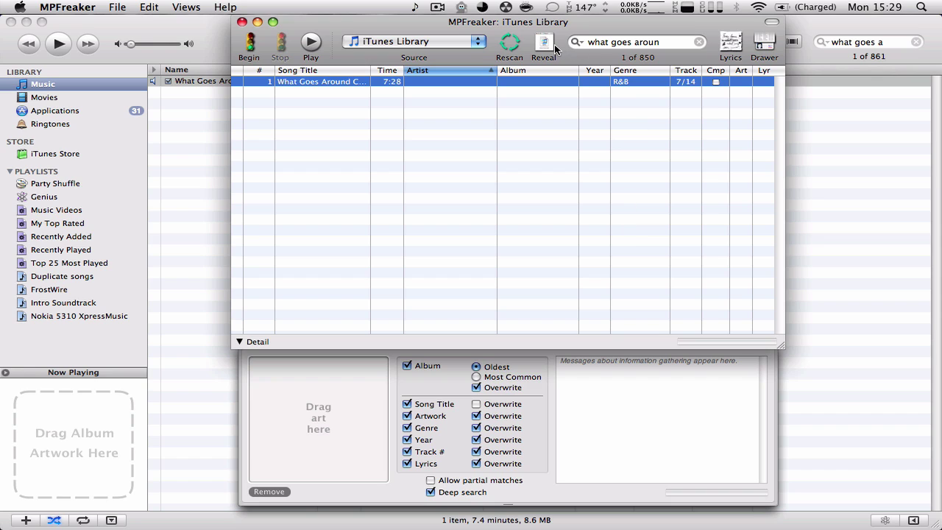
left_click(248, 42)
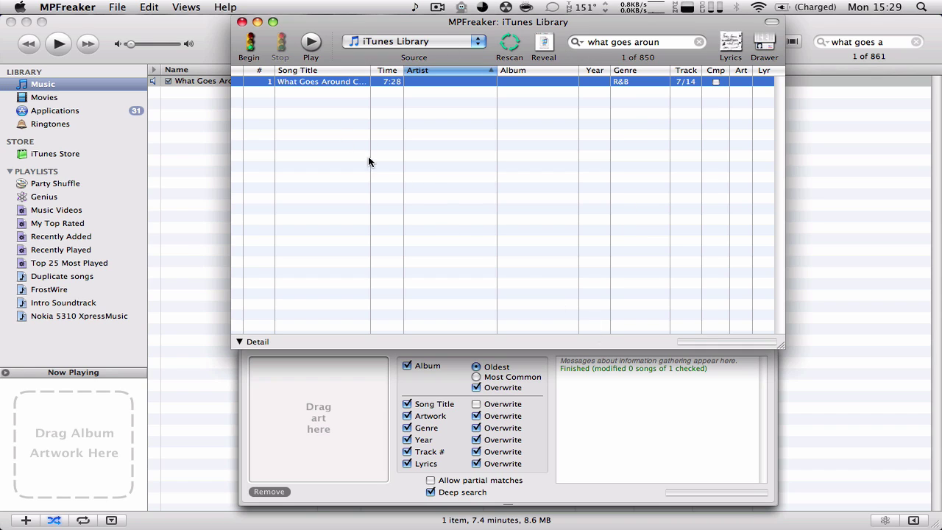
left_click(249, 40)
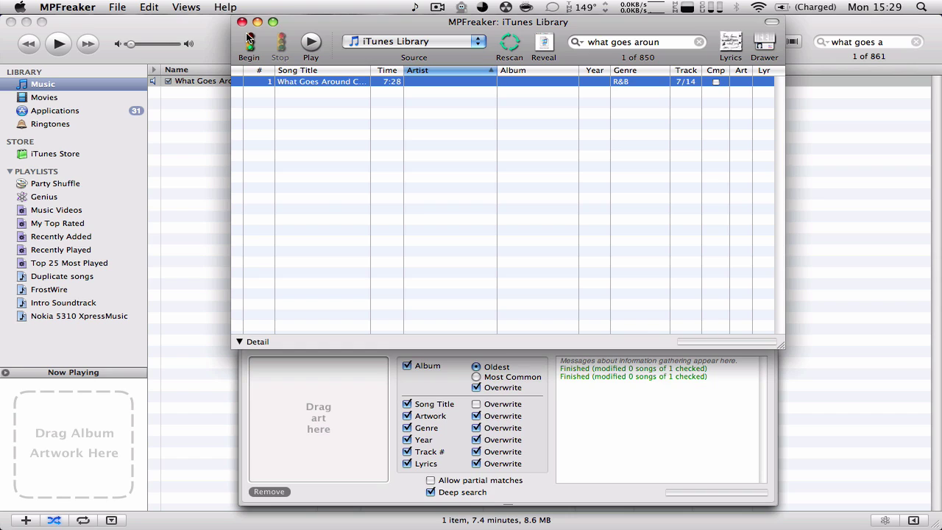
Switch to iTunes and set the artist of What Goes Around Comes Around to Justin Timberlake.
left_click(213, 156)
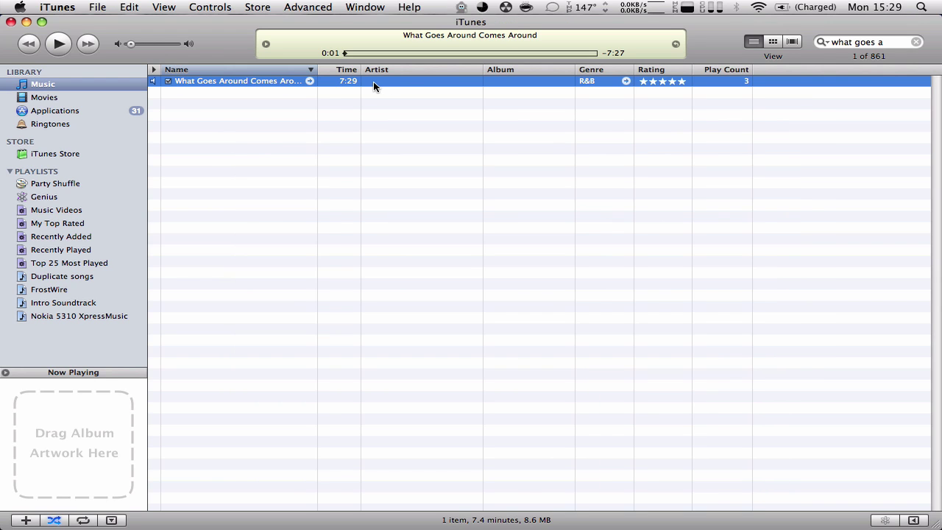
left_click(370, 85)
type("Juns")
key("BackSpace")
key("BackSpace")
type("s")
type("tio")
type("n")
key("Return")
Rescan the library in MPFreaker, search for "what goes" and retry the tag completion on What Goes Around Comes Around.
key("F9")
left_click(737, 123)
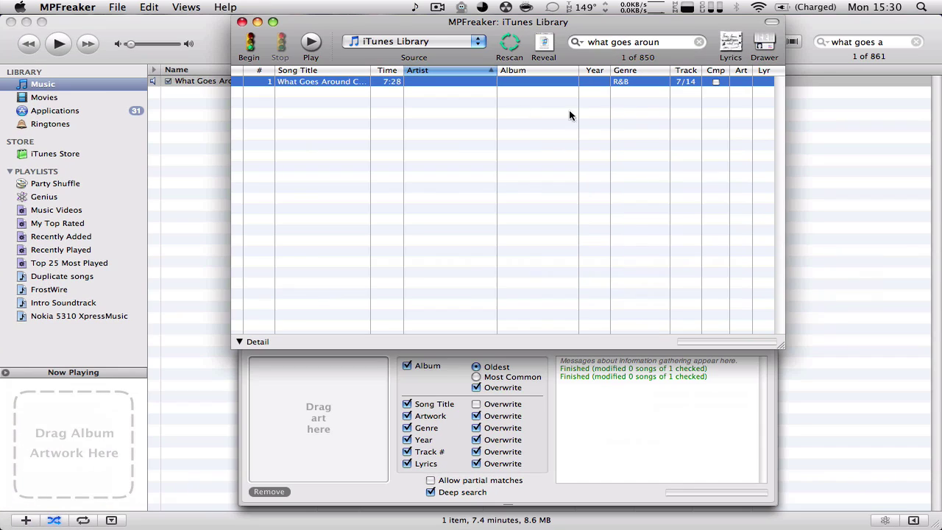
left_click(511, 49)
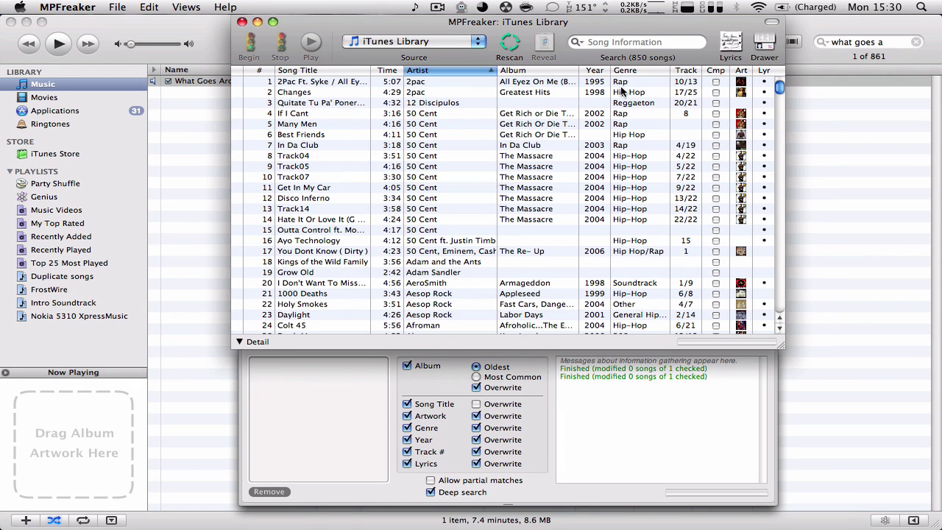
left_click(633, 42)
type("what ")
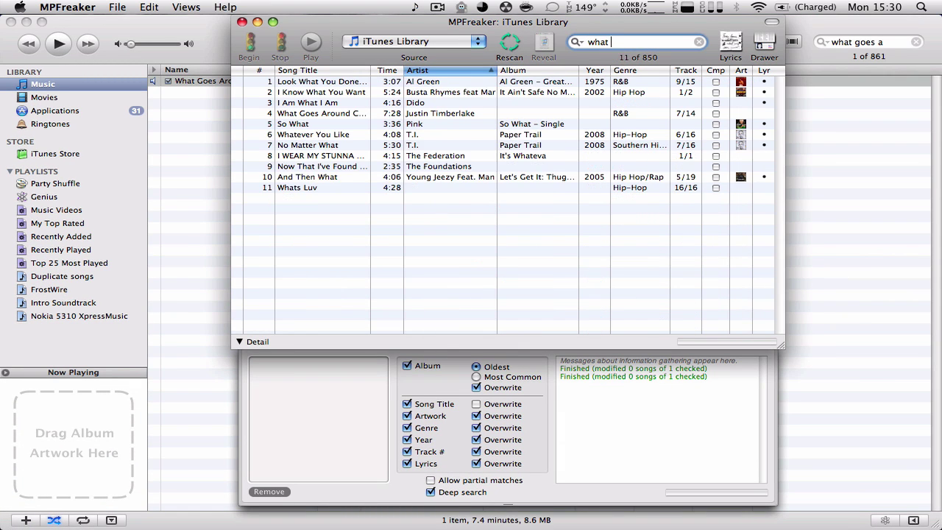
type("goes")
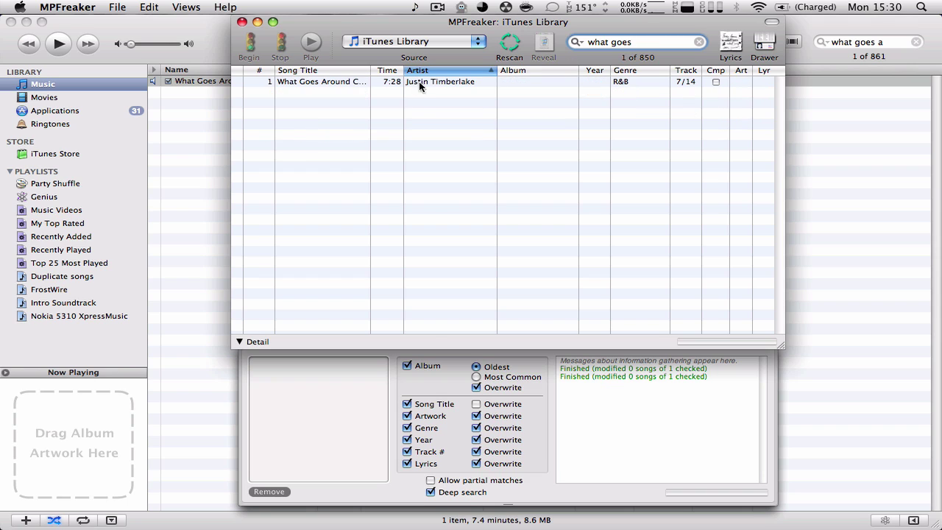
left_click(321, 83)
left_click(251, 42)
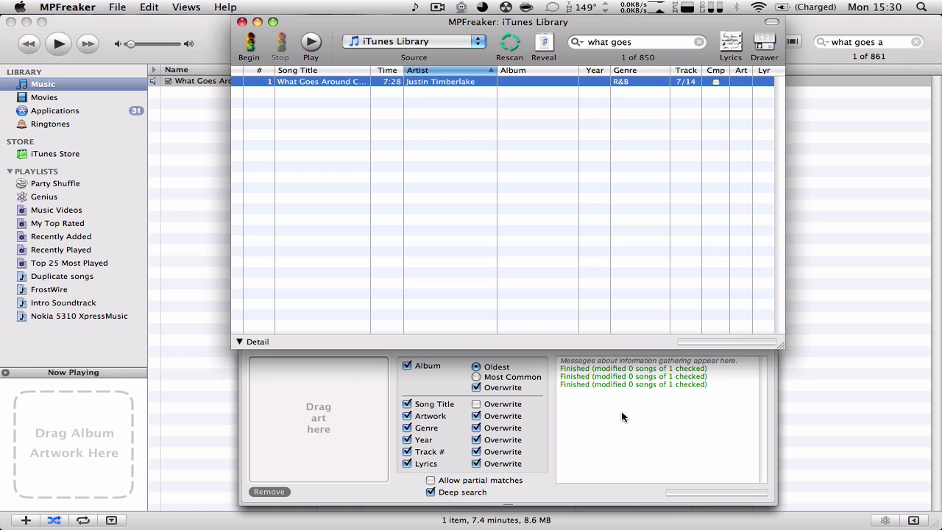
Switch to iTunes, search the library for "all eye" and open the track information of 2Pac Ft. Syke / All Eyez On Me.
left_click(810, 212)
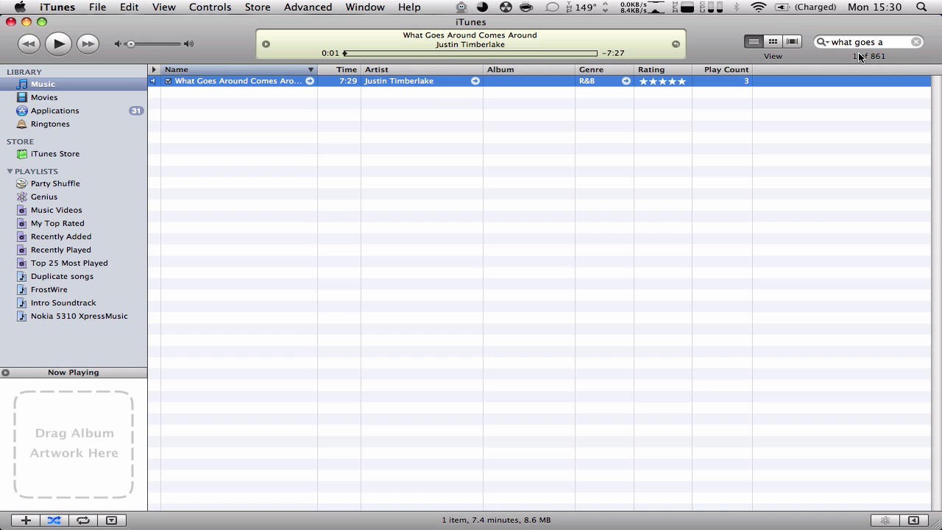
left_click(915, 42)
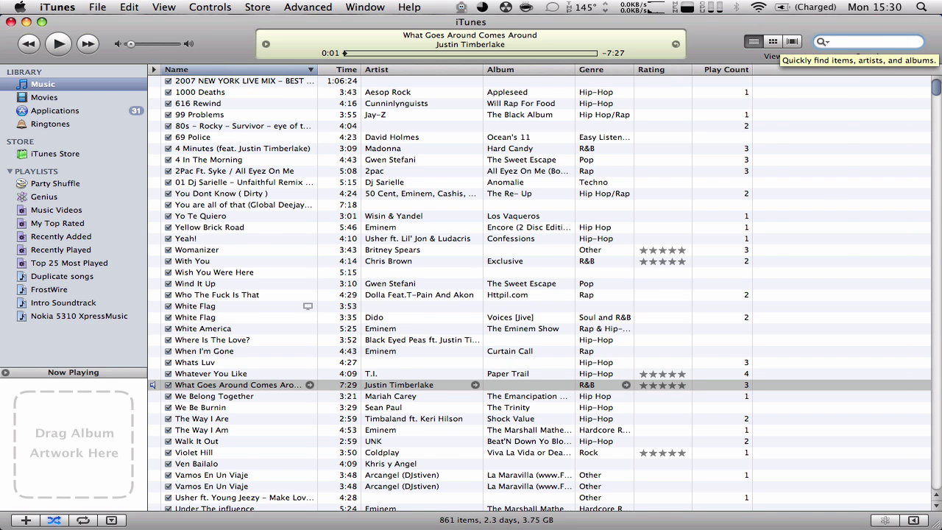
type("all eye")
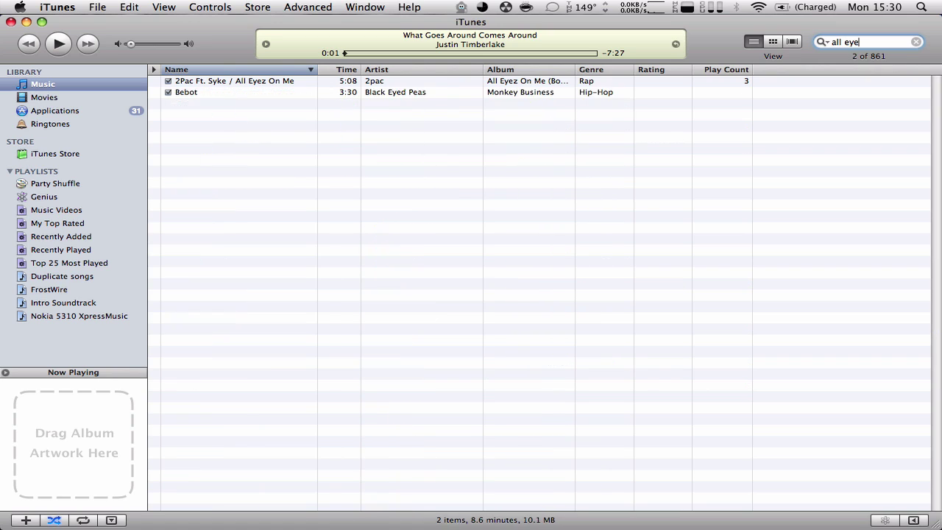
type("s")
key("BackSpace")
left_click(259, 83)
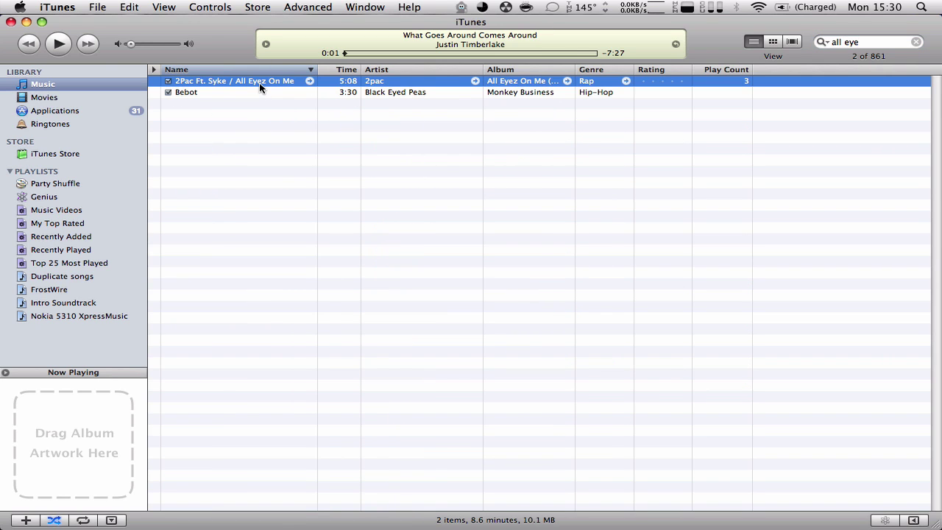
key("super+i")
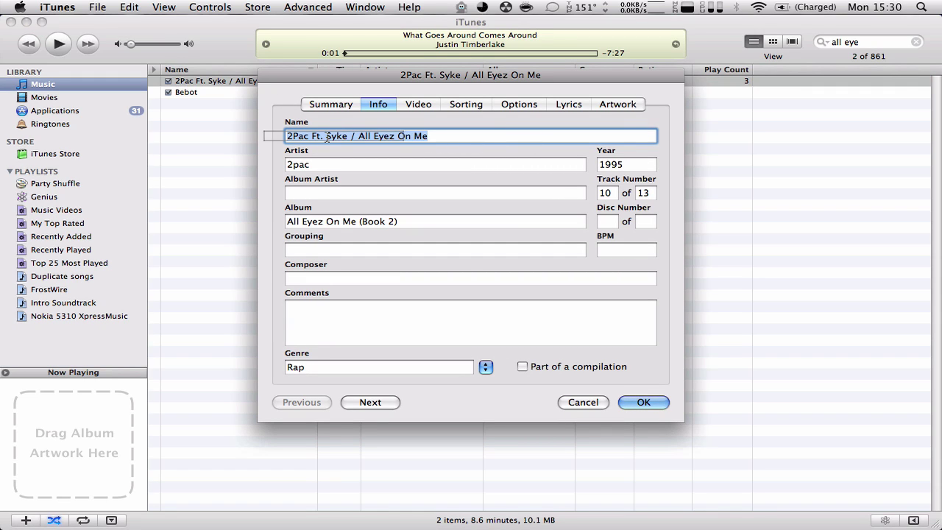
Change the song's name to All Eyes On Me in its track information.
left_click(358, 138)
left_click_drag(358, 138, 262, 140)
key("BackSpace")
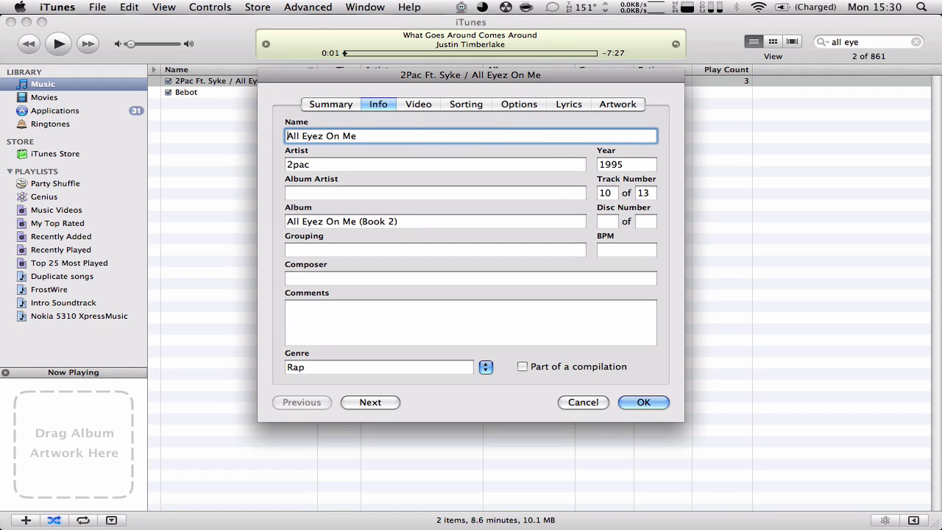
left_click(324, 137)
key("BackSpace")
type("s")
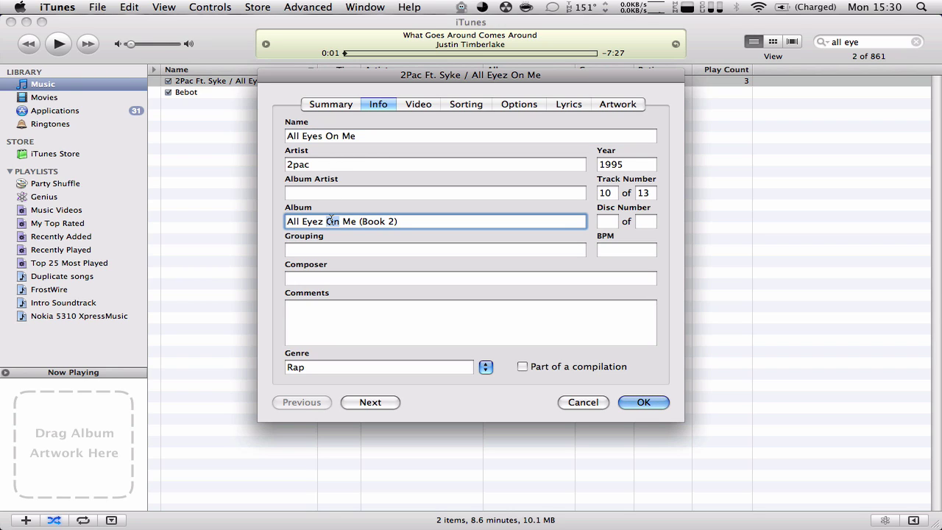
Clear the Album and Year fields of All Eyes On Me.
left_click(407, 221)
left_click(405, 195)
left_click(403, 221)
triple_click(403, 221)
key("BackSpace")
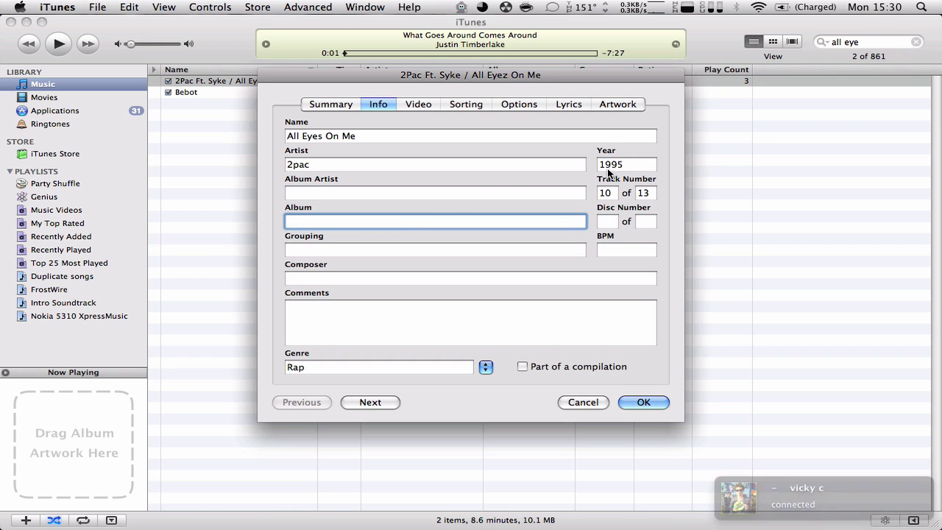
double_click(609, 167)
key("BackSpace")
Delete the album artwork and lyrics of All Eyes On Me and save the track information.
left_click(602, 102)
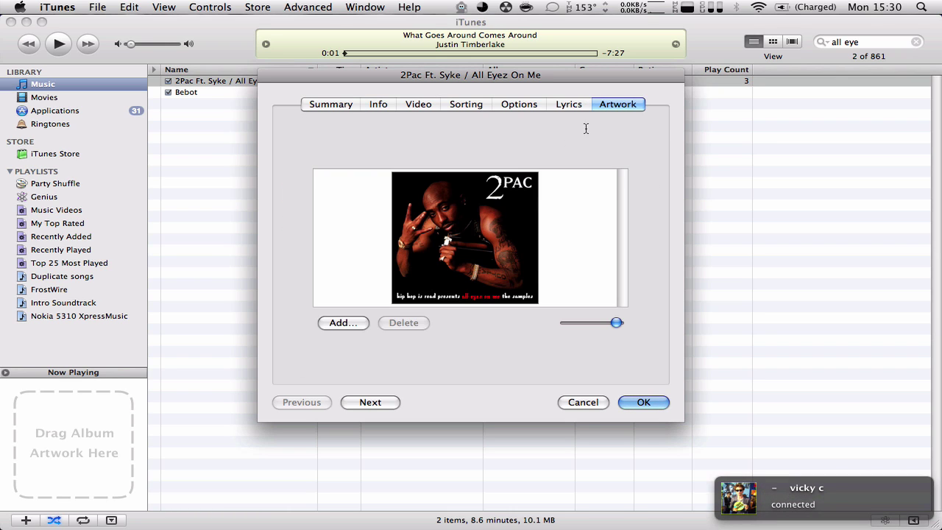
left_click(465, 236)
left_click(405, 324)
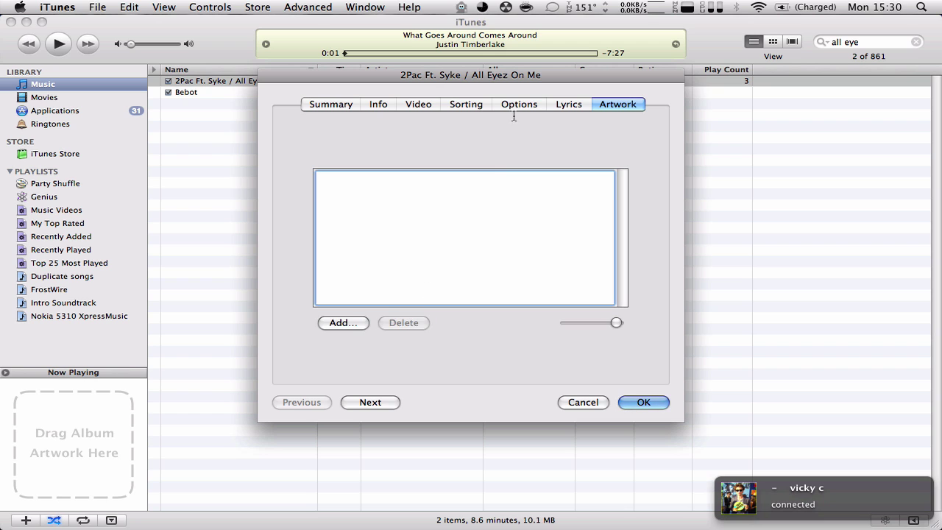
left_click(569, 104)
key("super+a")
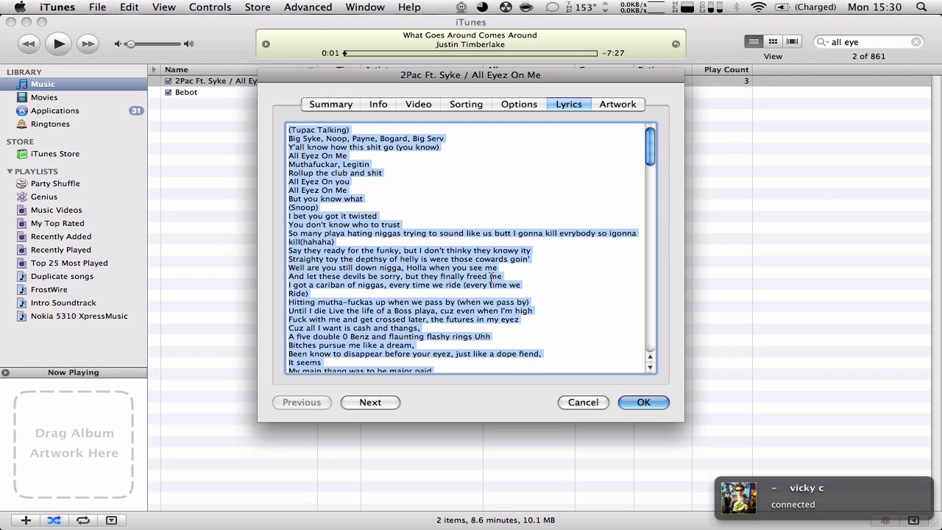
key("BackSpace")
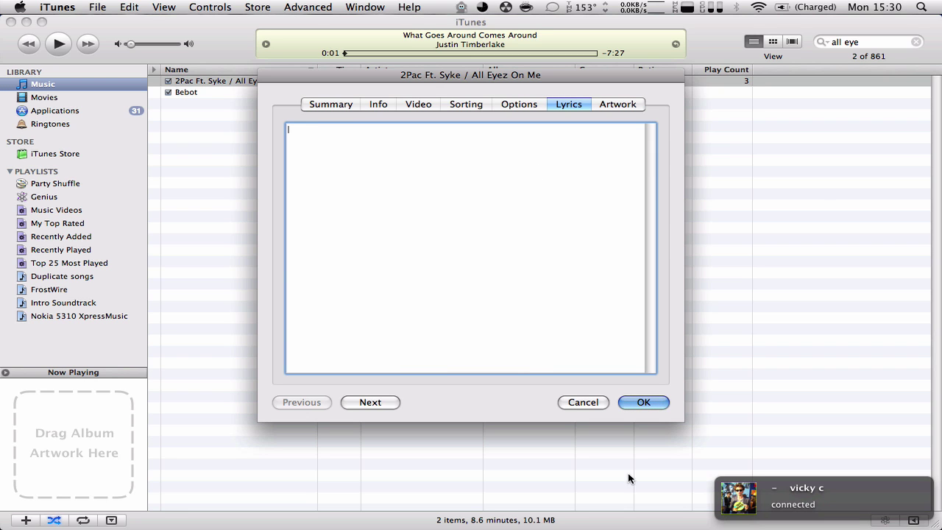
left_click(643, 403)
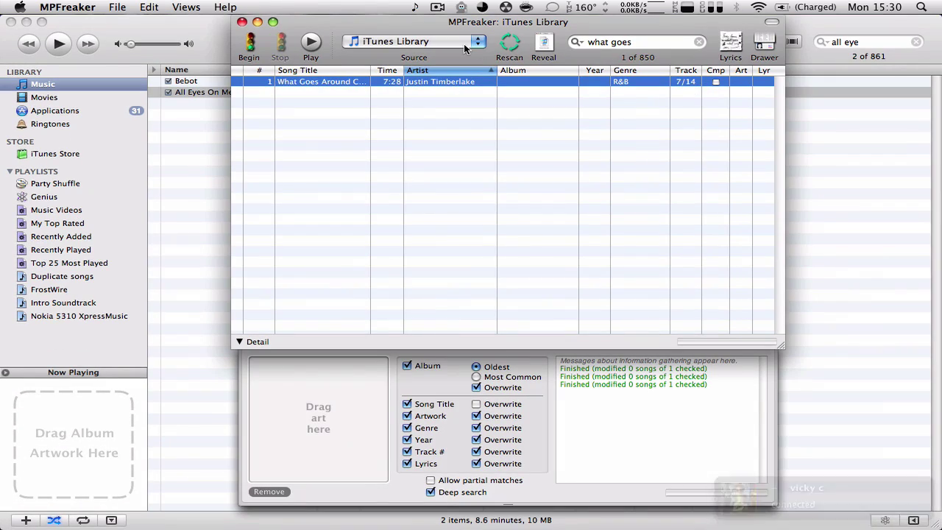
Rescan the library in MPFreaker, search for "all eyes on me" and run the tag completion on All Eyes On Me.
left_click(503, 48)
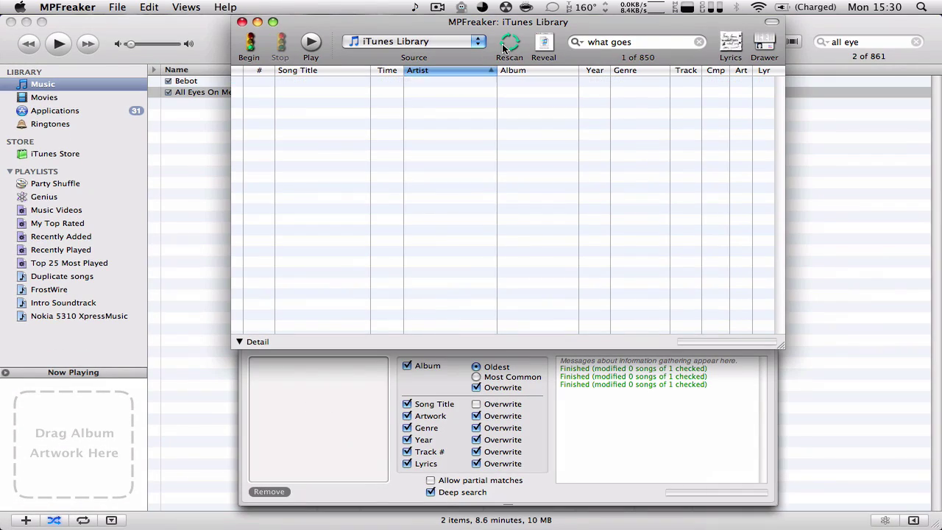
left_click(648, 45)
type("all eyes on me")
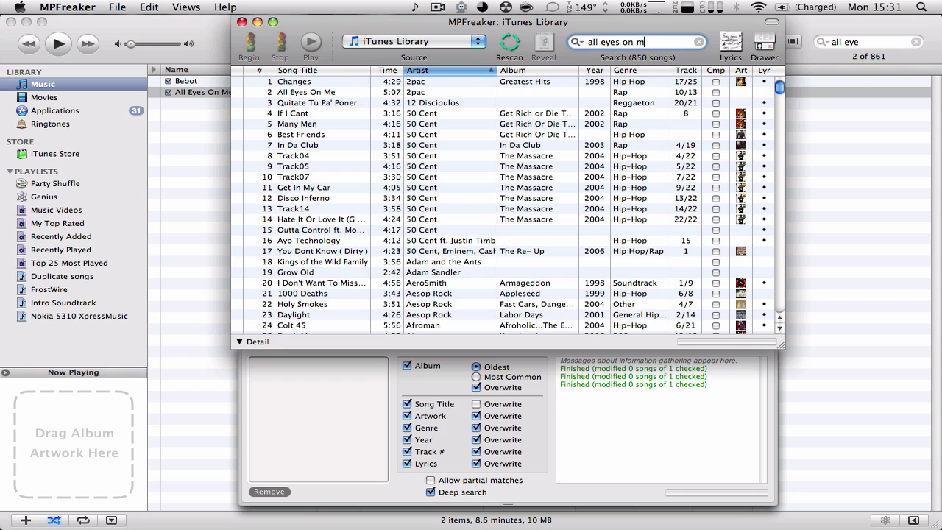
left_click(315, 82)
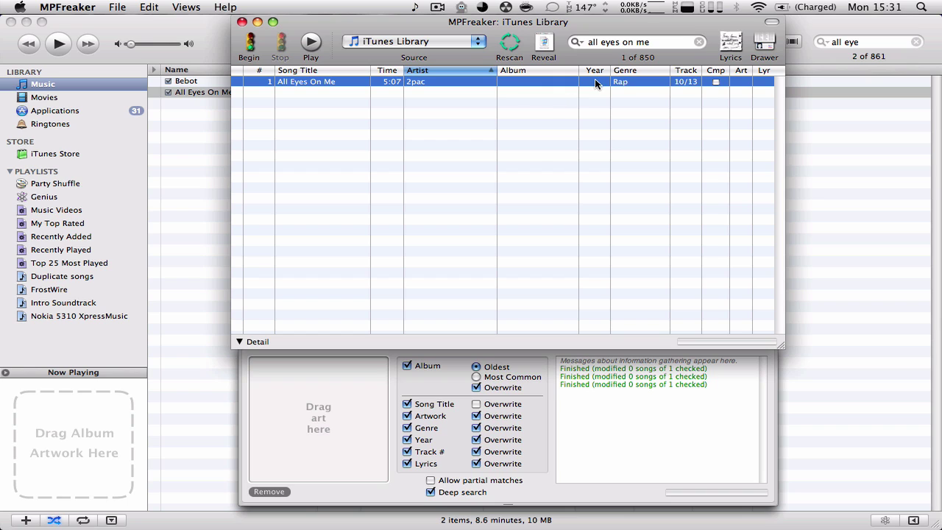
left_click(252, 43)
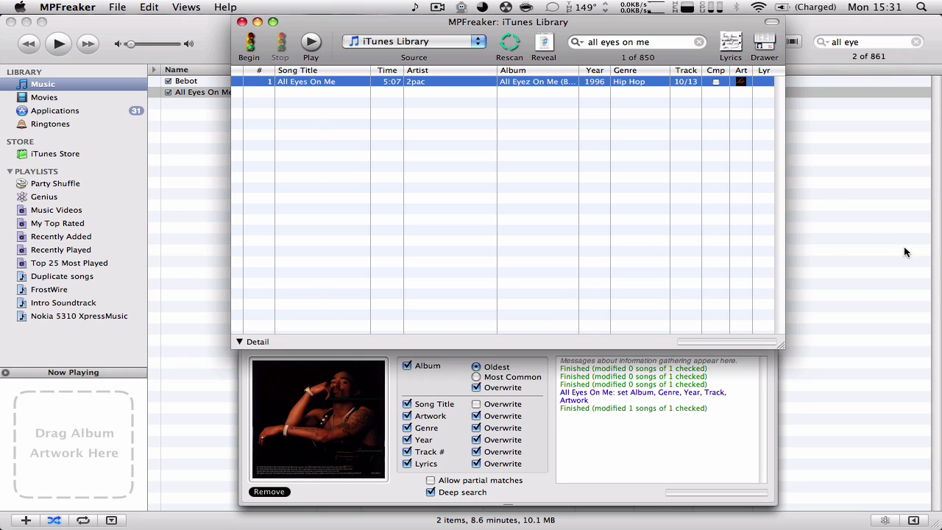
Switch to iTunes, start playing All Eyes On Me to load its artwork, and pause it.
left_click(815, 240)
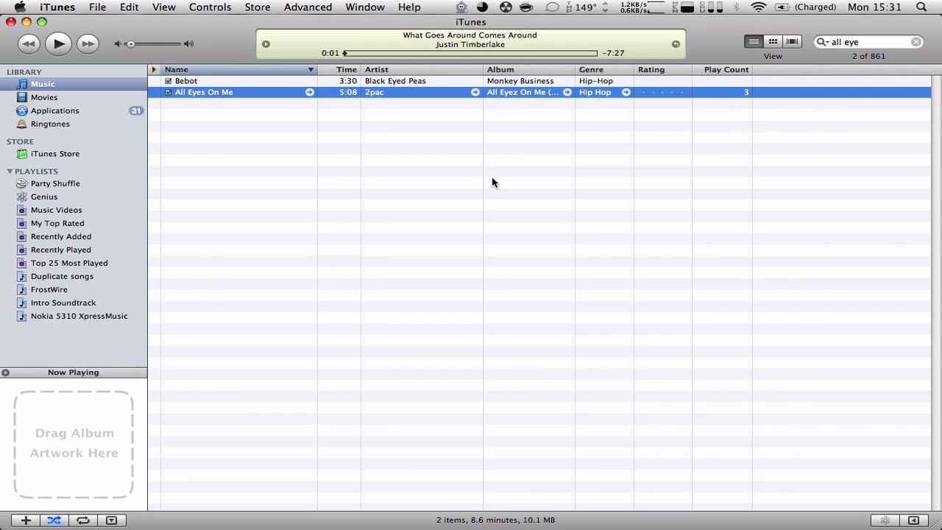
double_click(245, 95)
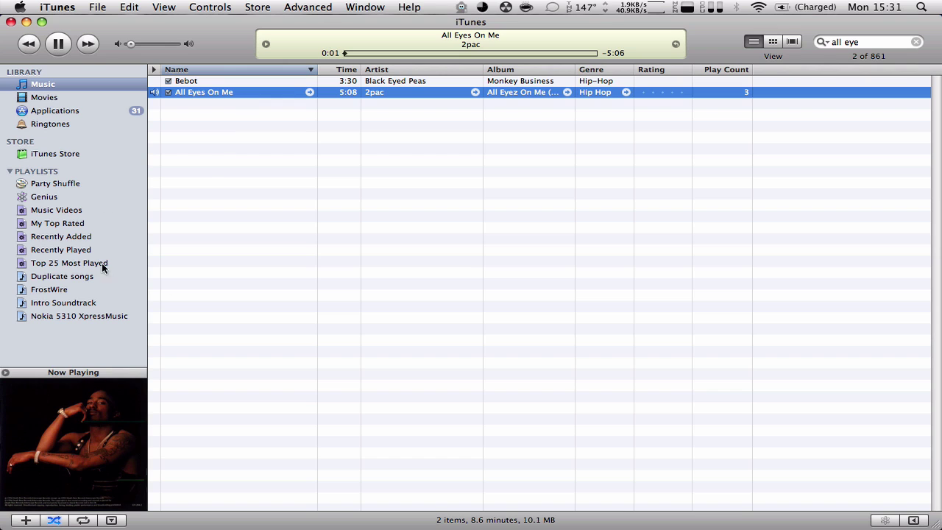
left_click(63, 44)
Review the lyrics, artwork, sorting, info and summary in the track information of All Eyes On Me, and close it.
key("super+i")
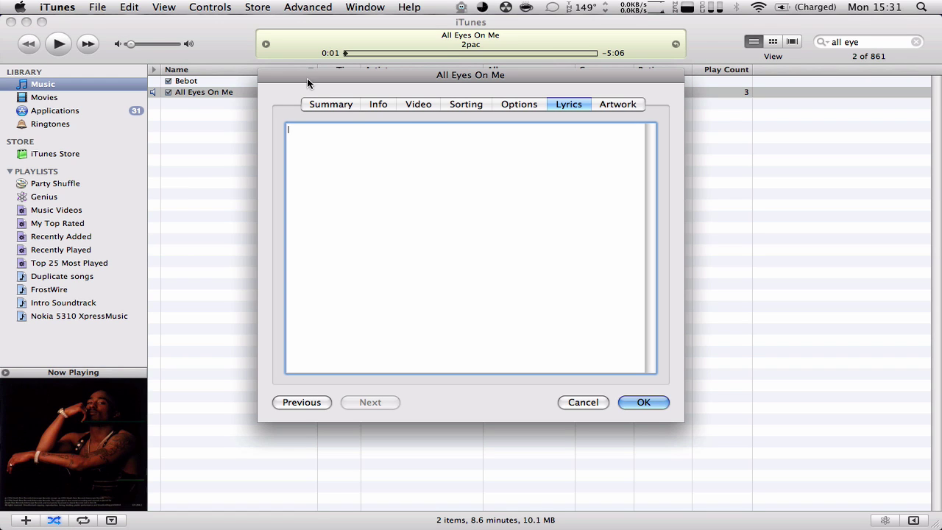
left_click(623, 104)
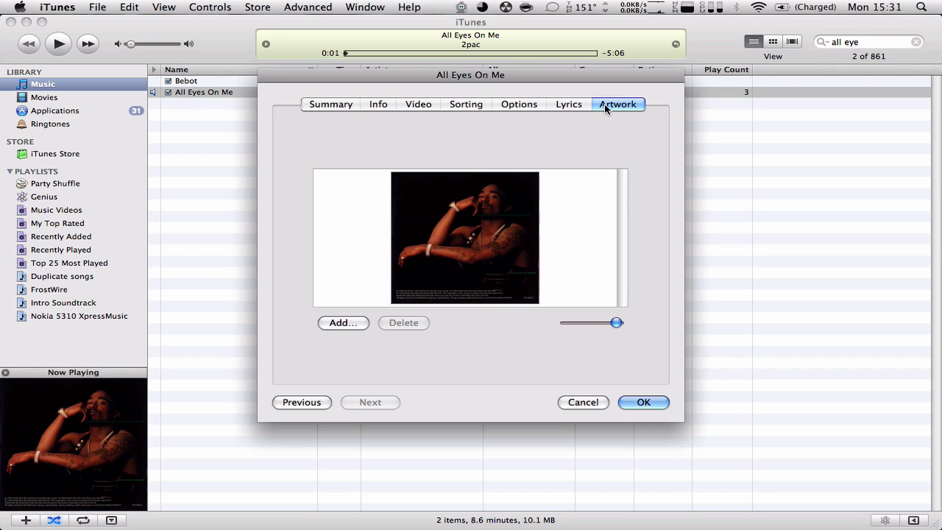
left_click(492, 271)
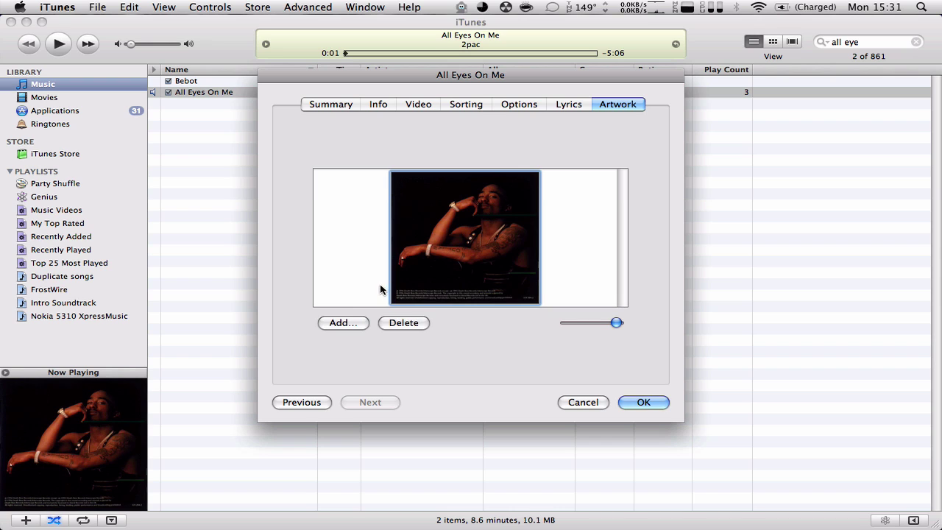
left_click(521, 105)
left_click(466, 104)
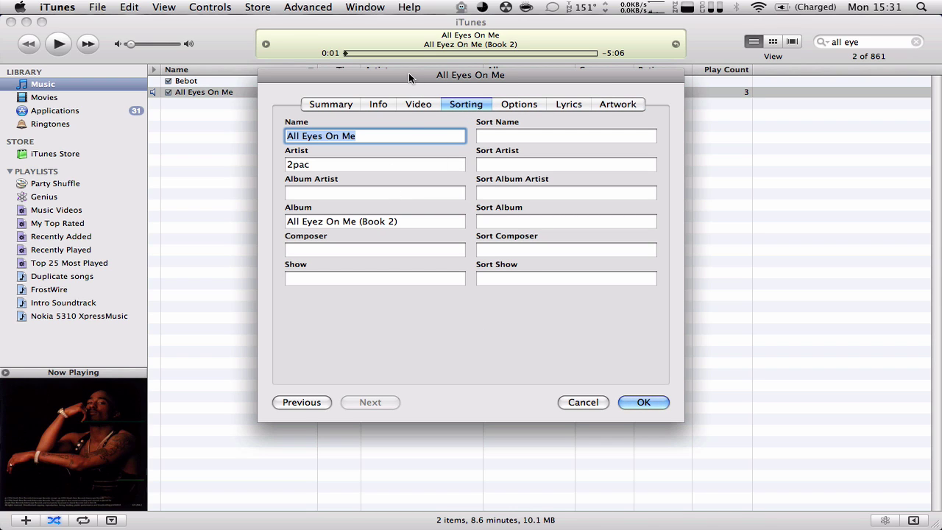
left_click(395, 104)
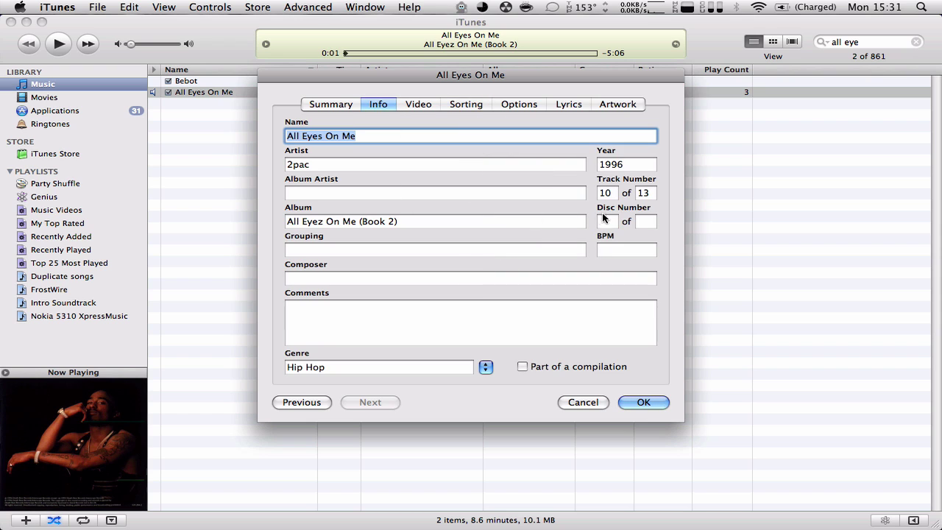
left_click(338, 106)
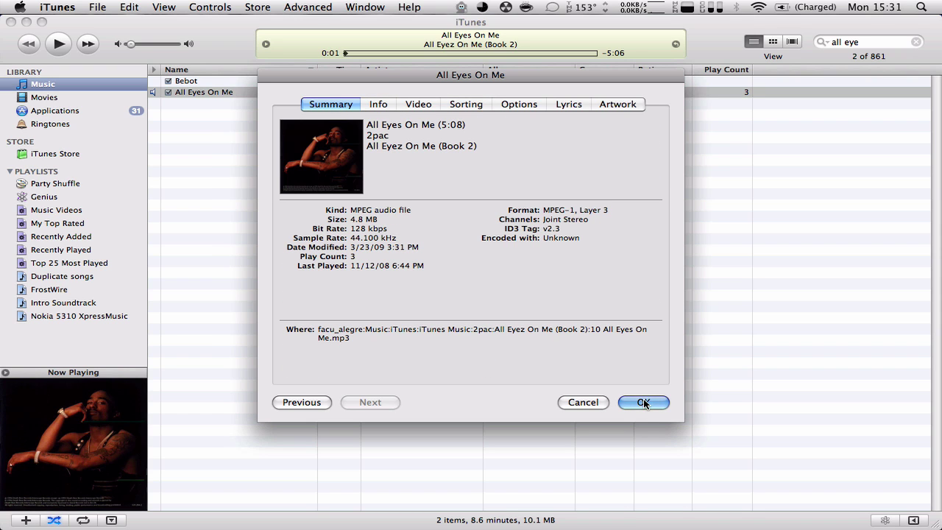
left_click(643, 402)
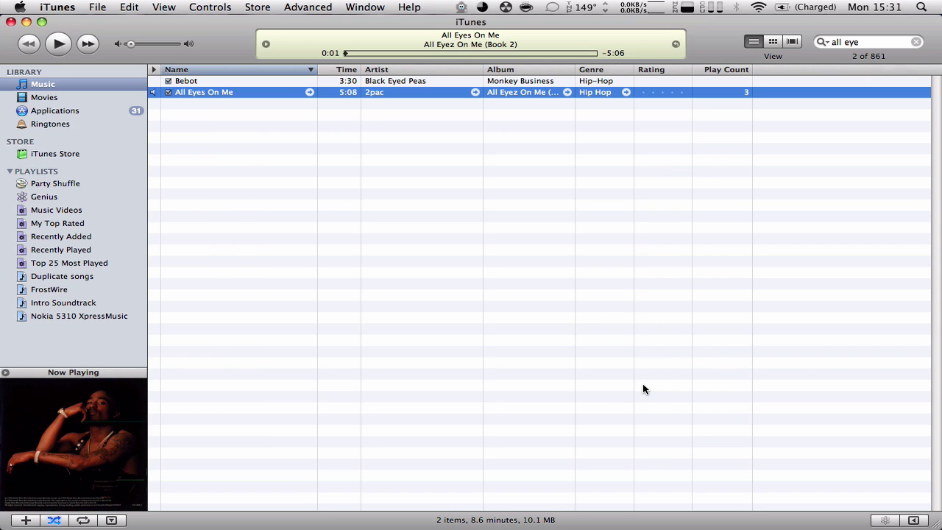
Deselect the song, close the iTunes window and switch to the Finder desktop.
left_click(394, 344)
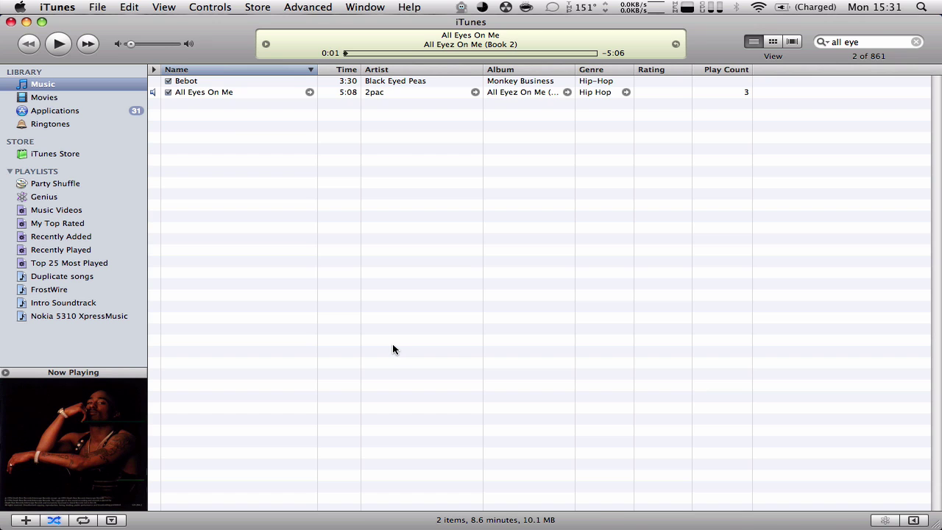
key("super+w")
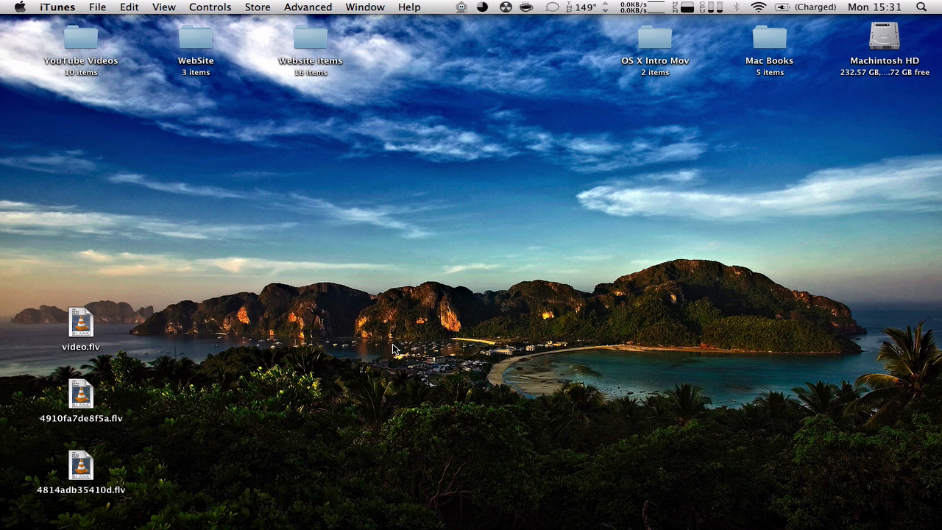
left_click(393, 346)
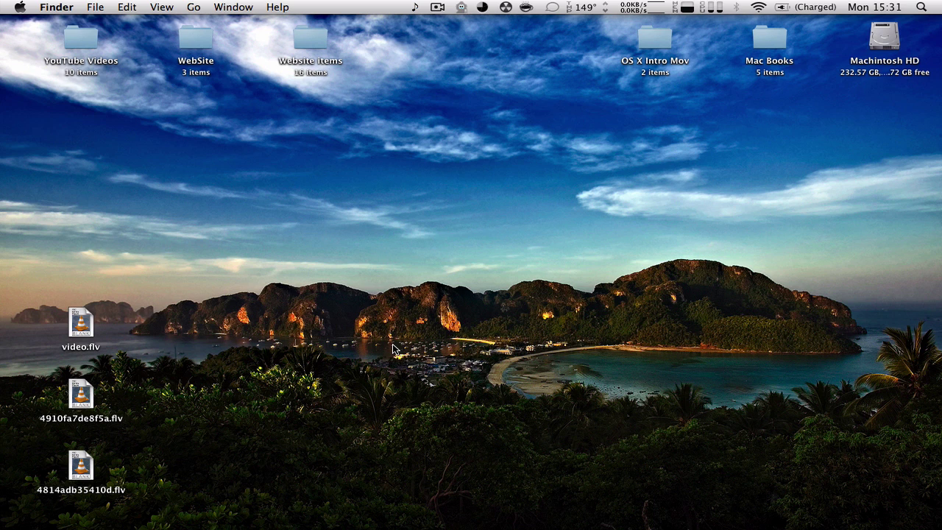